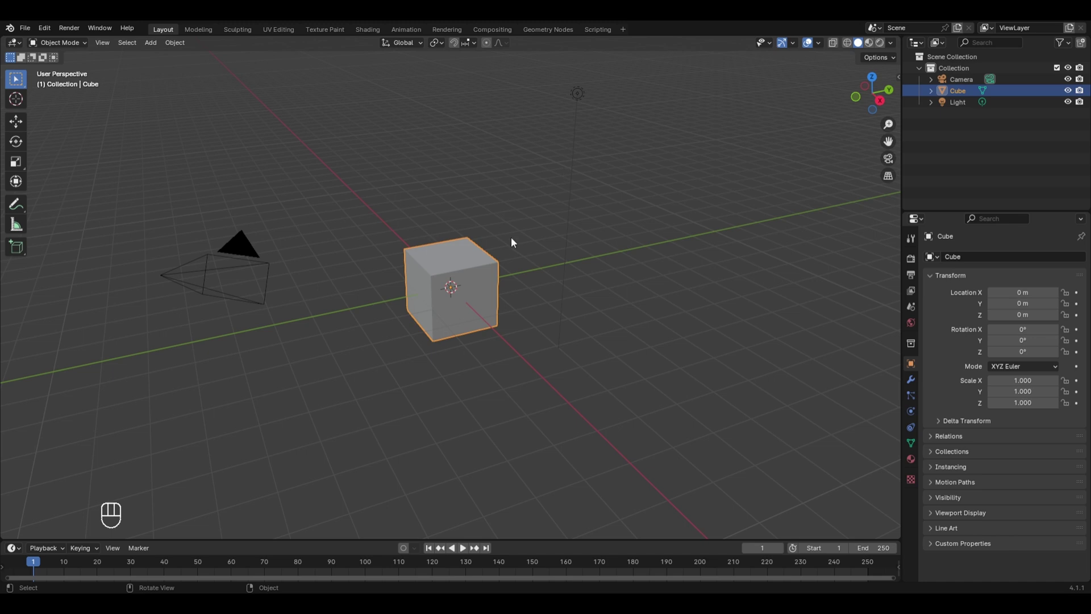
In Edit Mode, knife-cut the cube's +X face from the upper edge to the lower edge, then diagonally up to the adjacent vertical edge.
key(Tab)
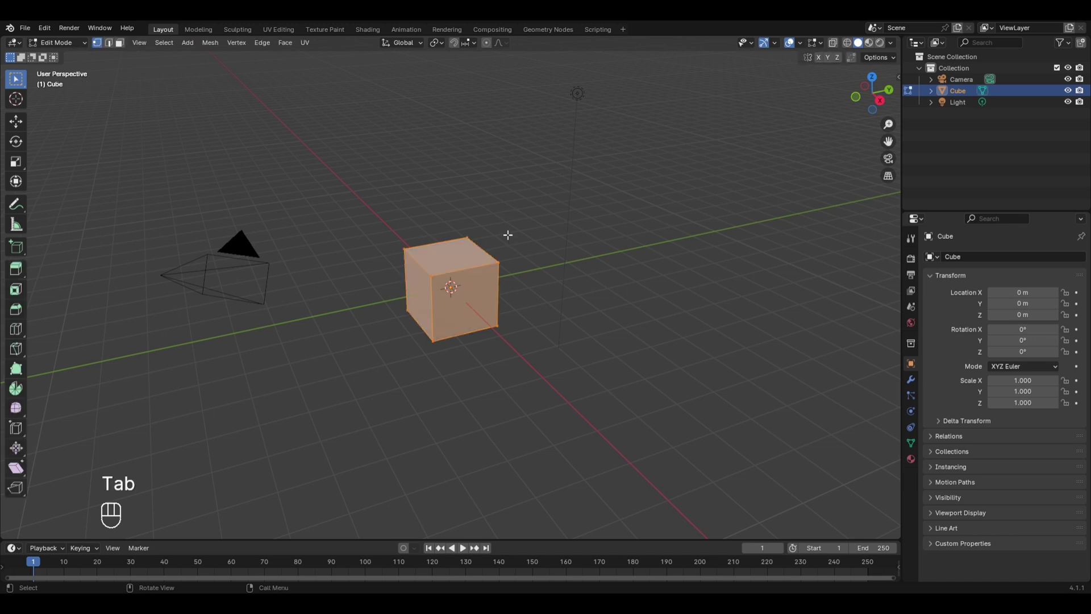
click(19, 349)
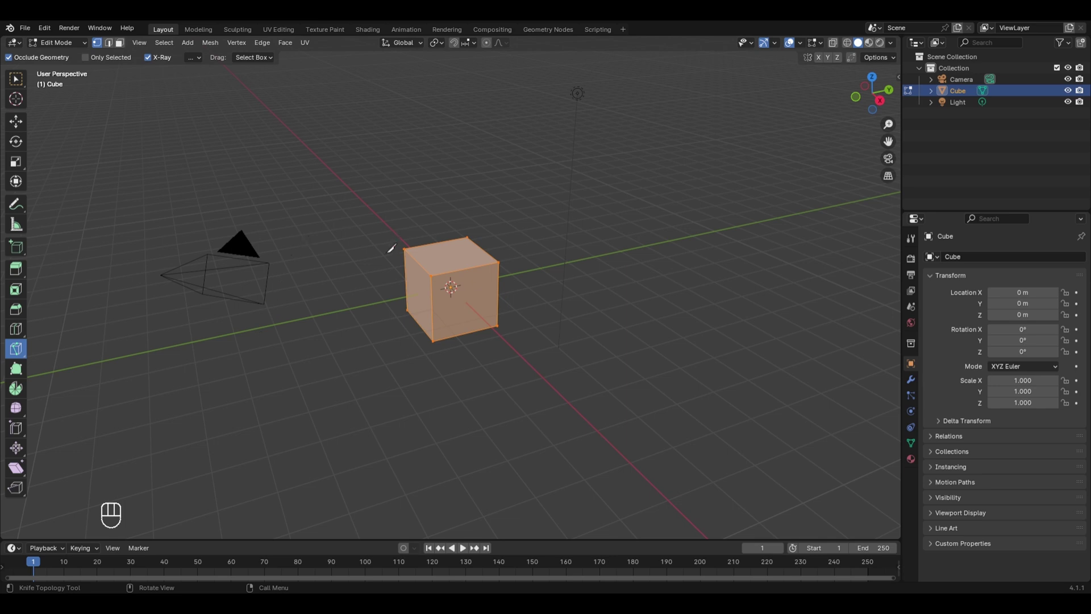
scroll(458, 268, up, 3)
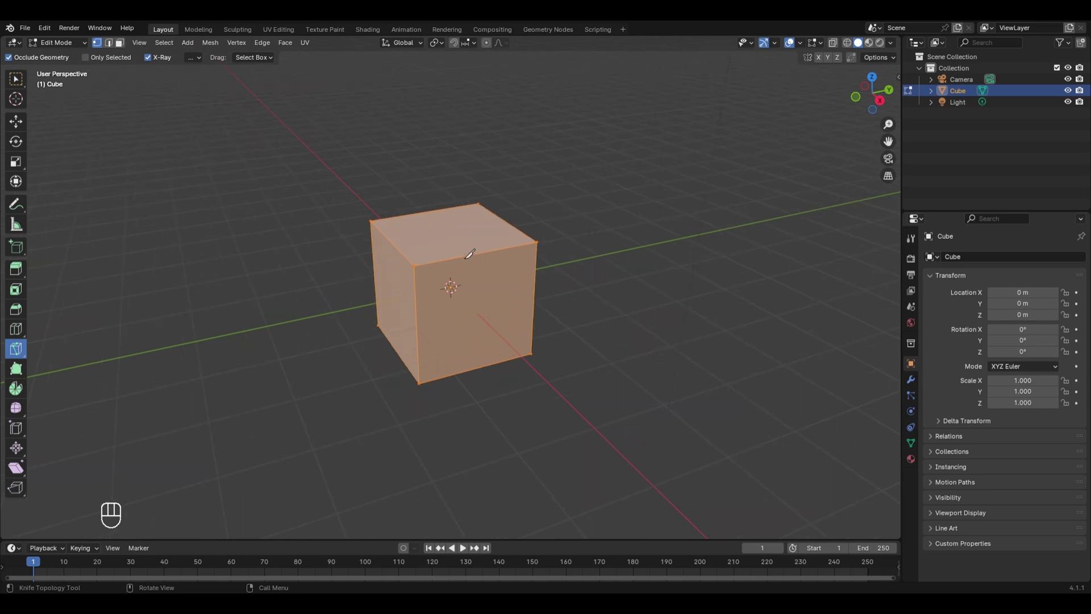
click(462, 257)
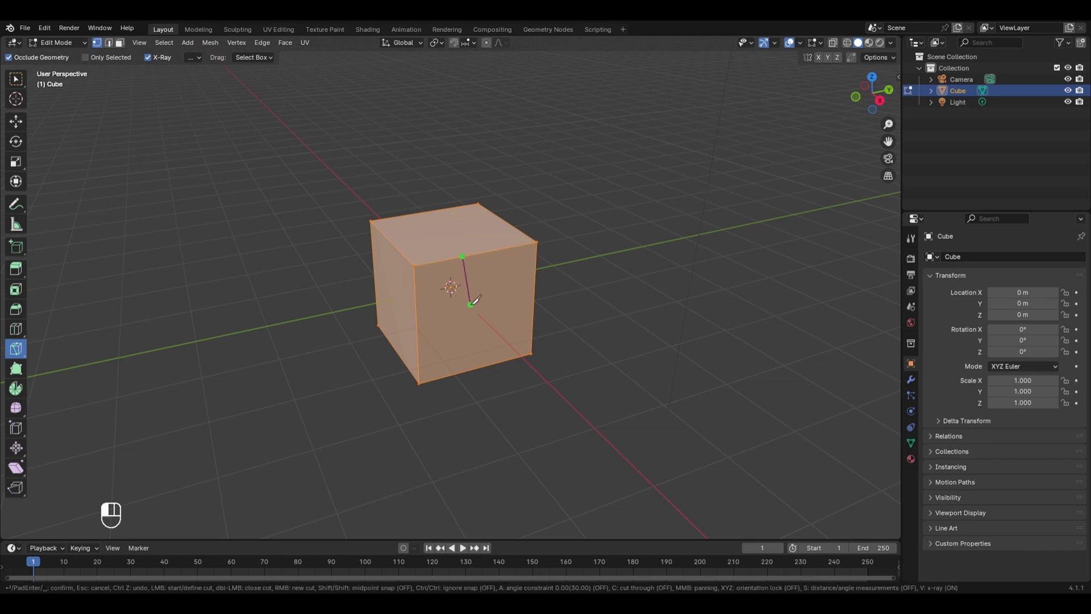
click(479, 367)
click(533, 306)
key(Return)
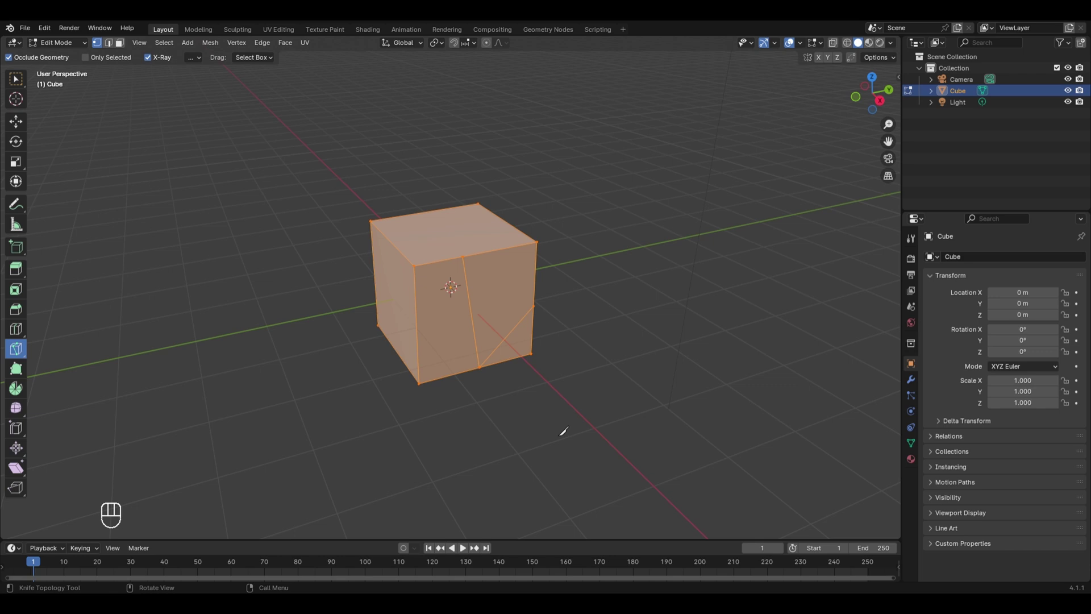
Using face selection, extrude the four-sided section above the diagonal cut outward from the +X face.
key(3)
click(16, 79)
click(506, 280)
click(454, 323)
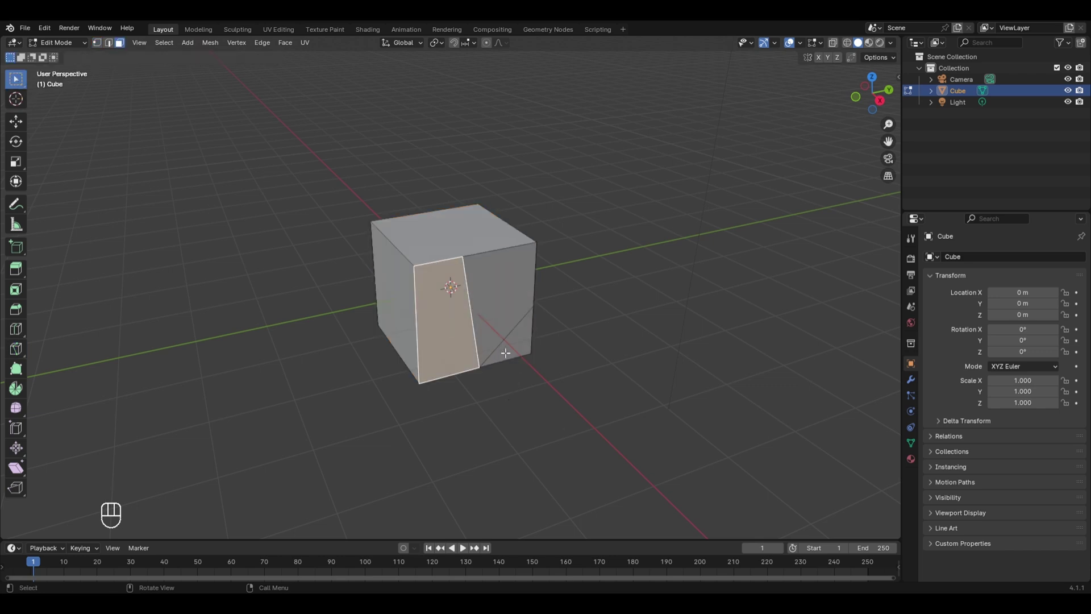
click(507, 351)
click(499, 305)
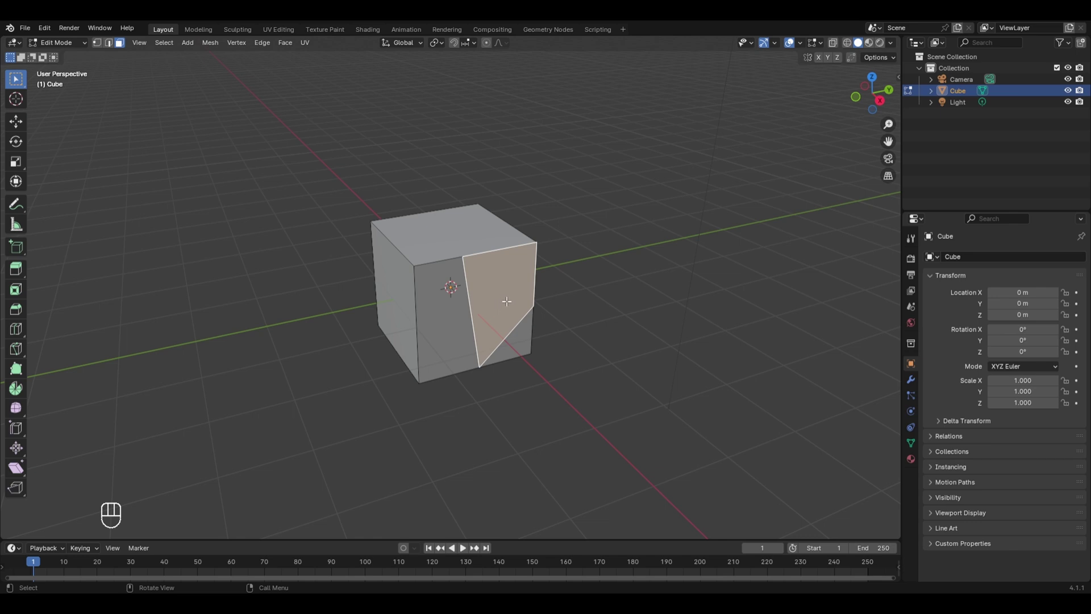
key(e)
click(513, 317)
Knife-cut a zigzag line on the cube's -Y face from the upper edge to the vertical edge shared with the +X face.
middle_drag(513, 317, 502, 294)
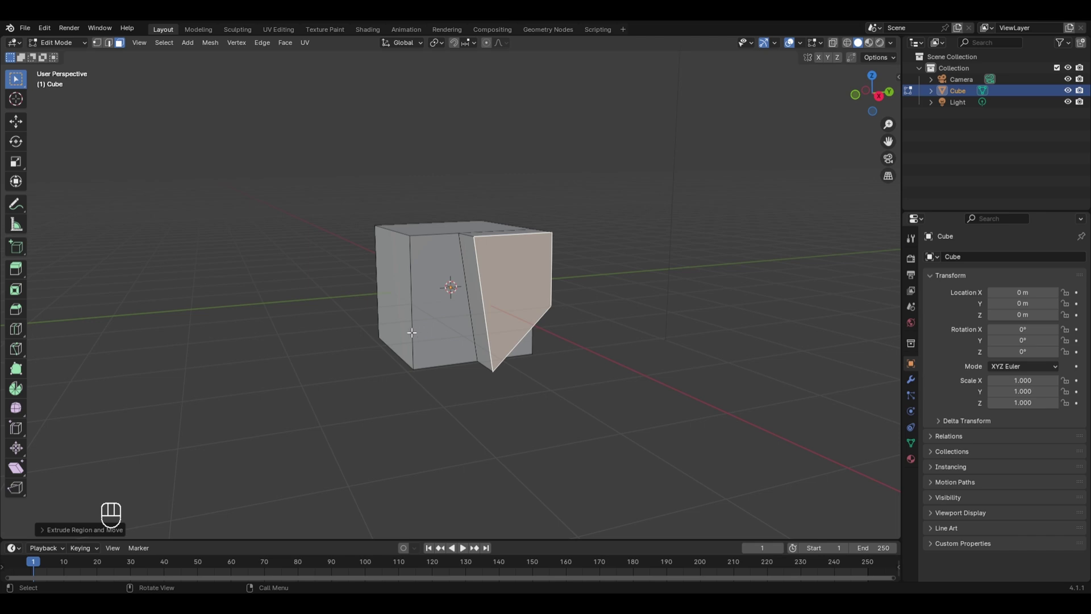
middle_drag(413, 349, 470, 360)
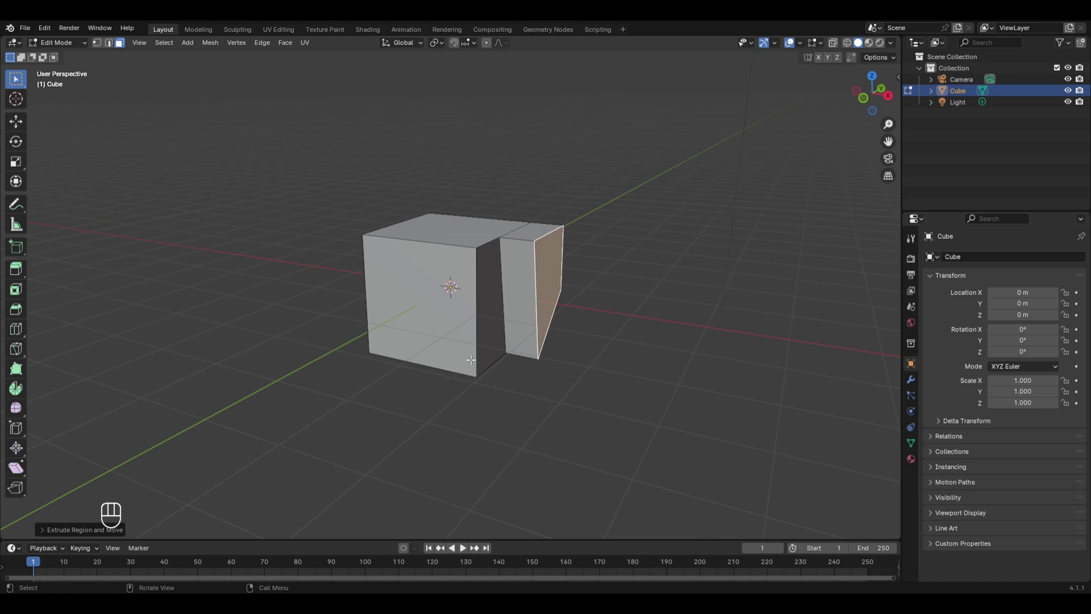
click(16, 349)
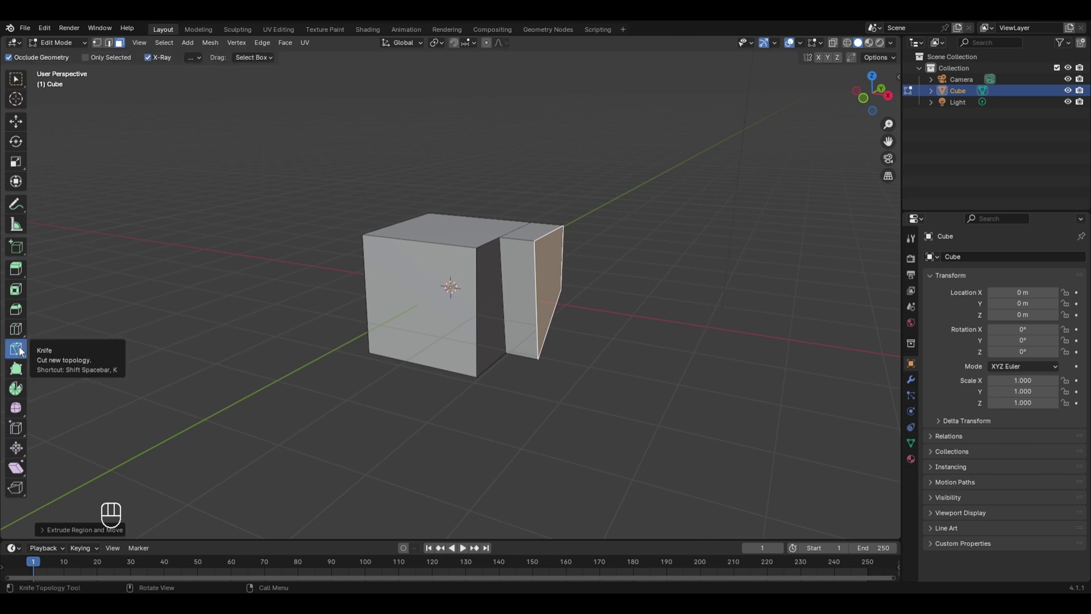
click(418, 241)
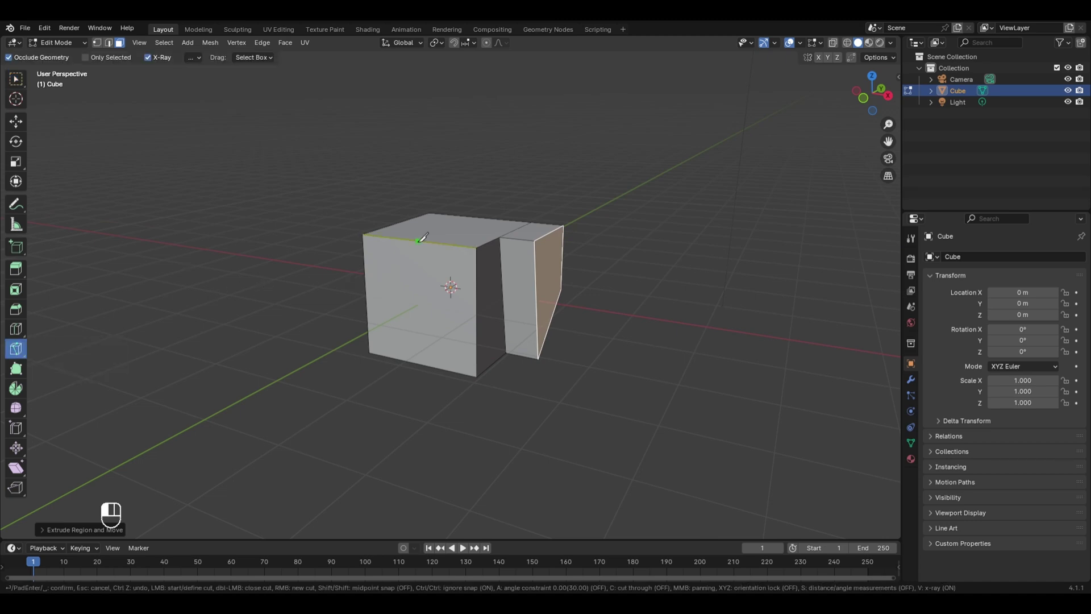
click(387, 266)
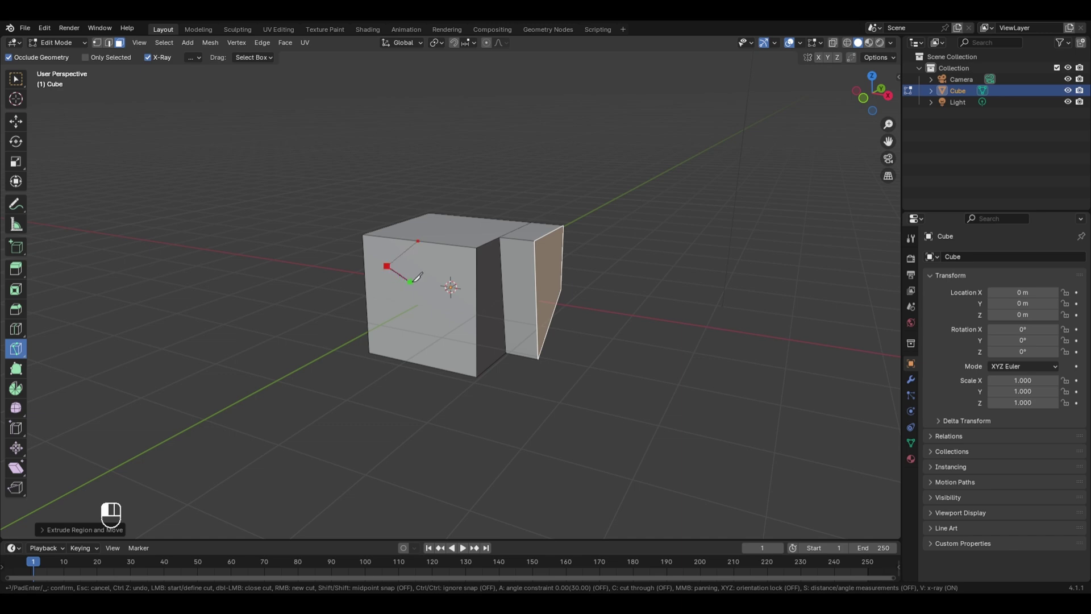
click(431, 289)
click(386, 316)
click(476, 317)
key(Return)
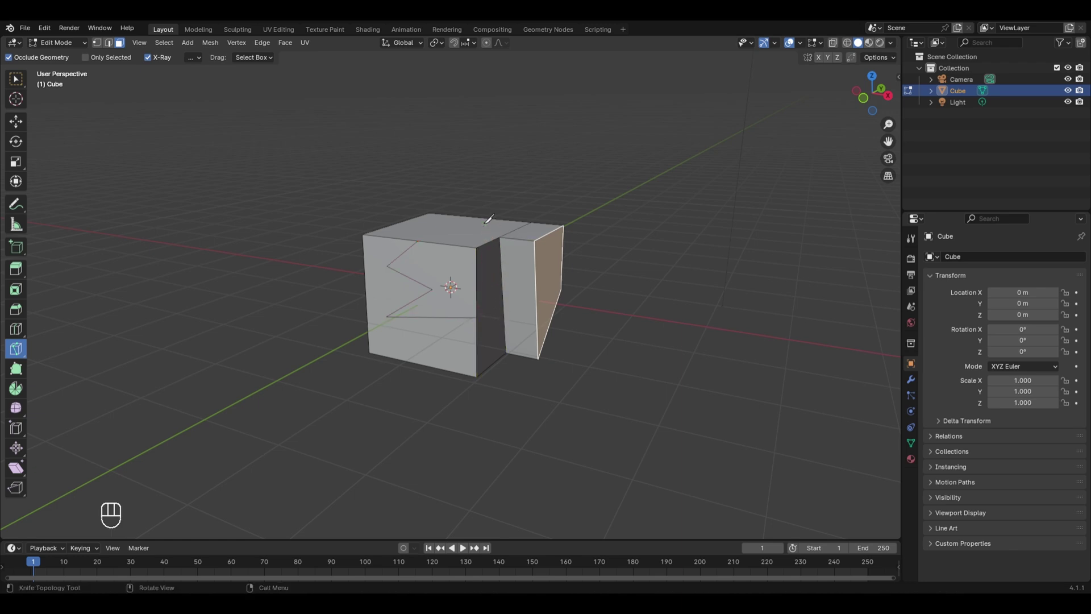
Select the faces on either side of the zigzag cut in turn, ending on the one touching the +X side.
click(16, 78)
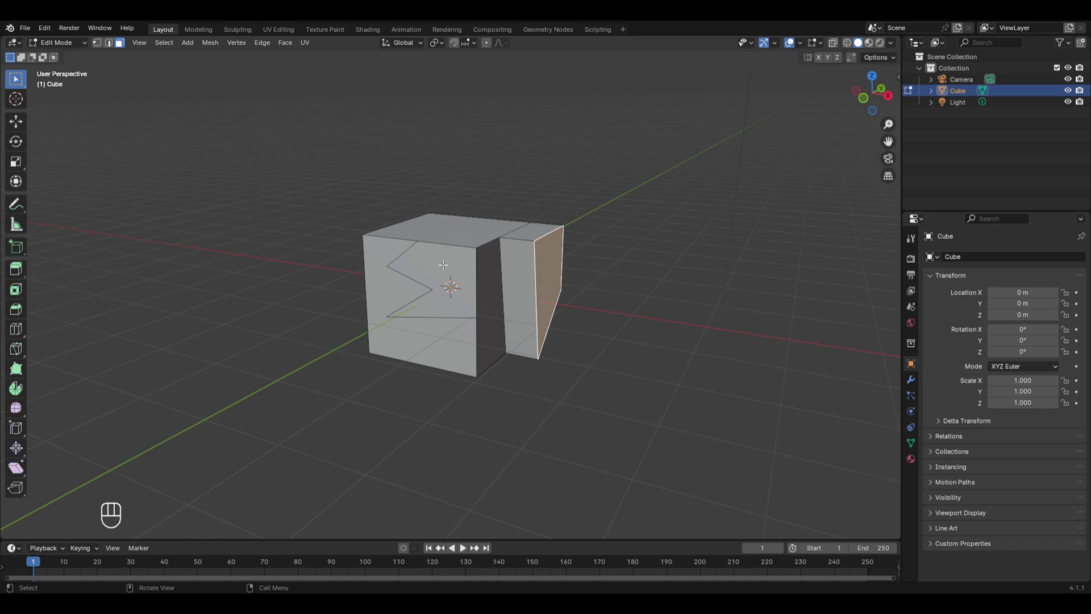
click(438, 267)
click(382, 280)
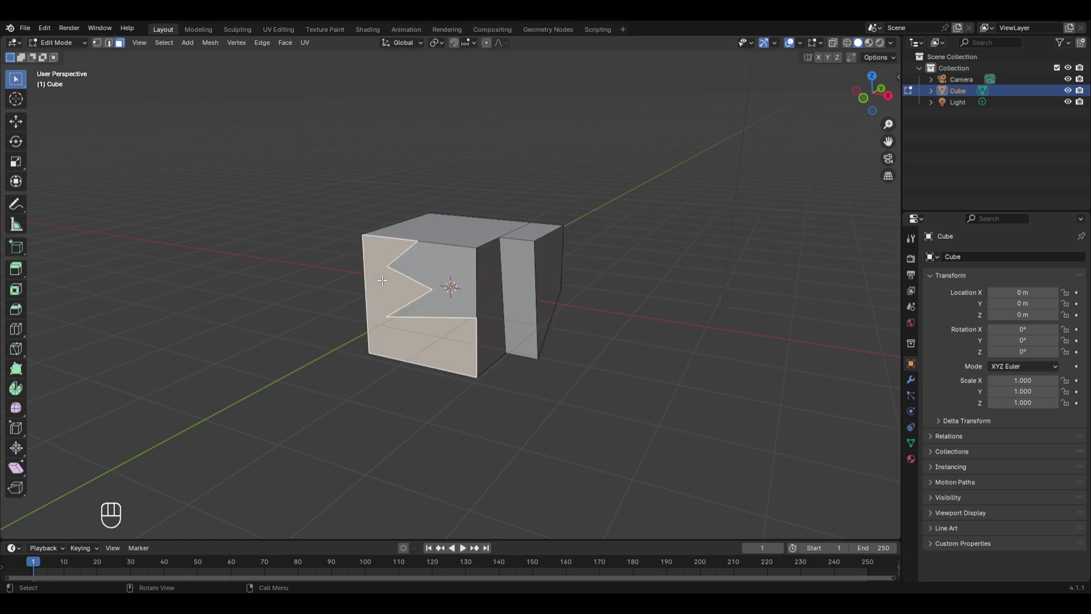
click(420, 275)
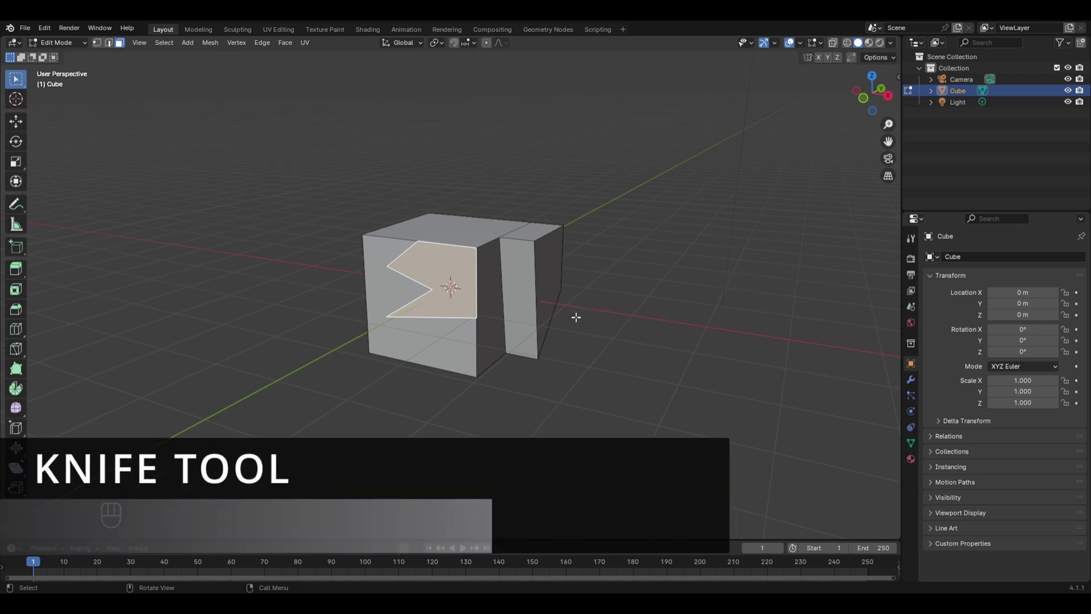
Knife-cut the cube's +Y face vertically through the midpoints of its upper and lower edges using midpoint snap.
key(k)
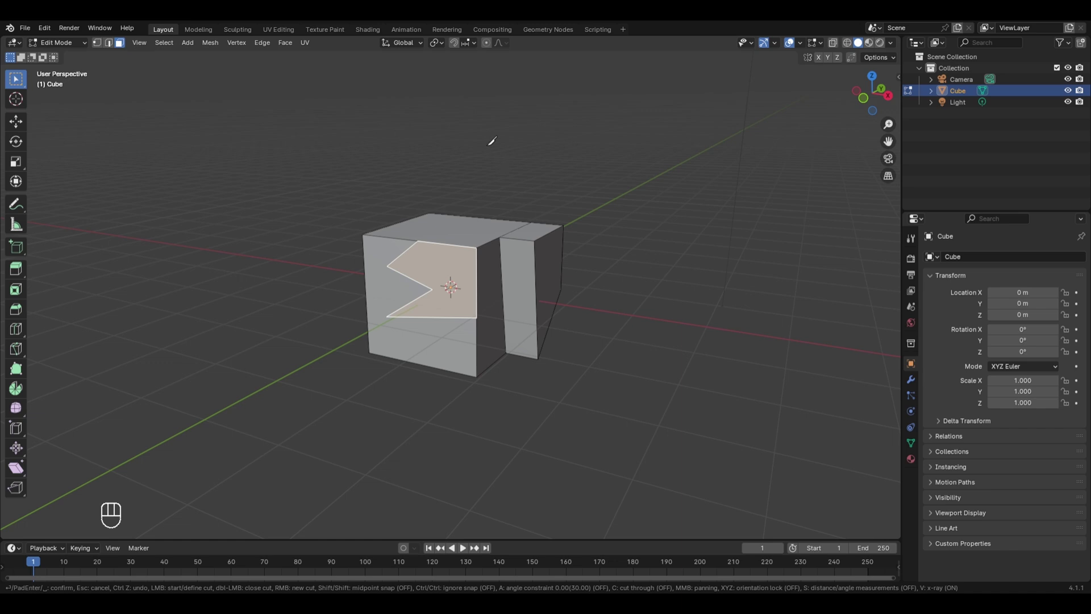
middle_drag(609, 380, 460, 404)
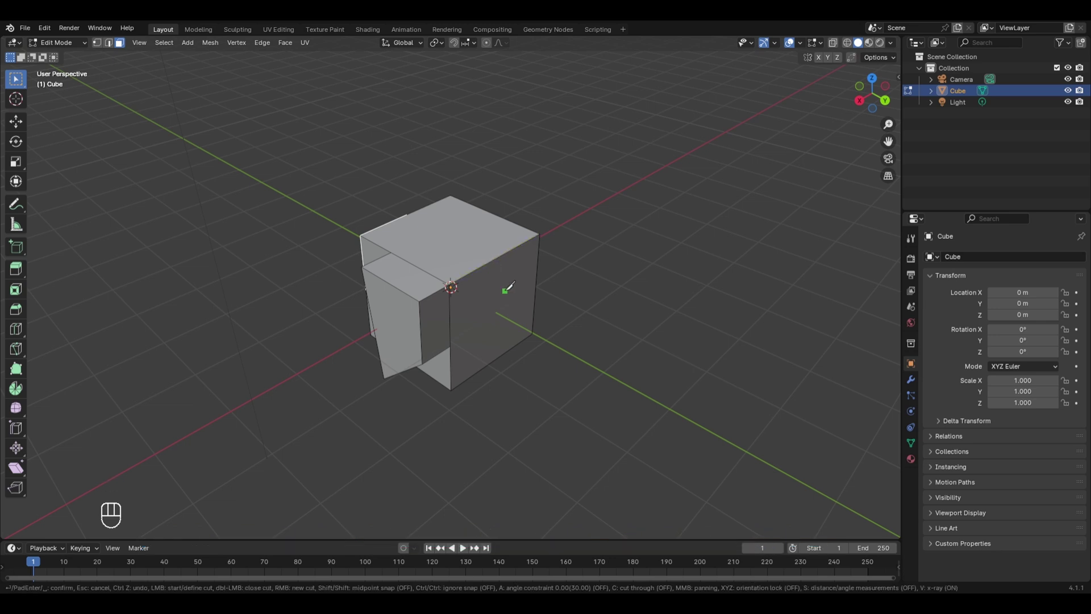
key(shift)
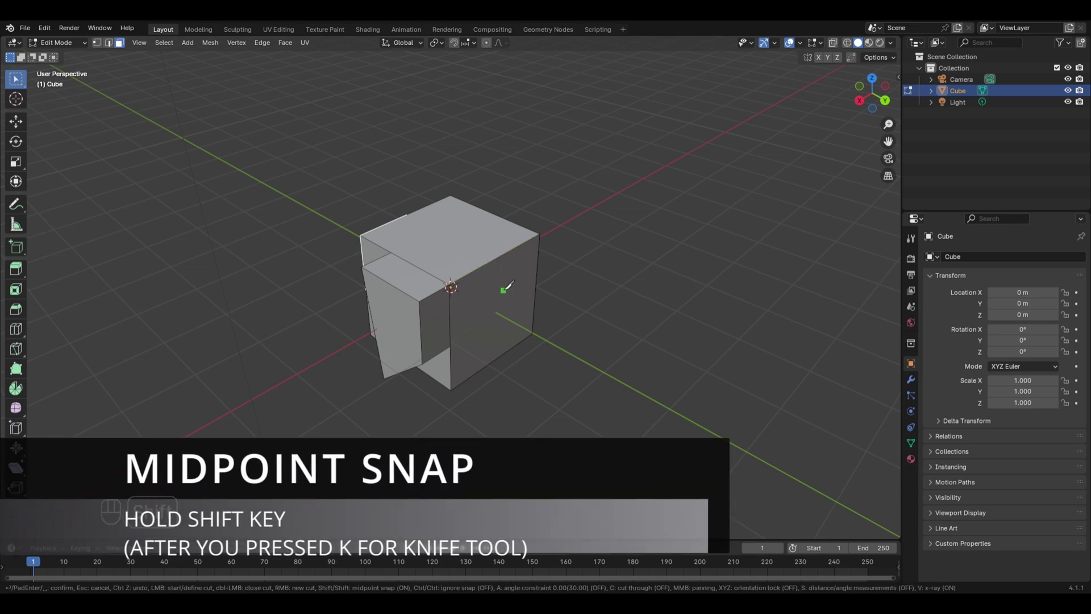
click(499, 255)
click(493, 361)
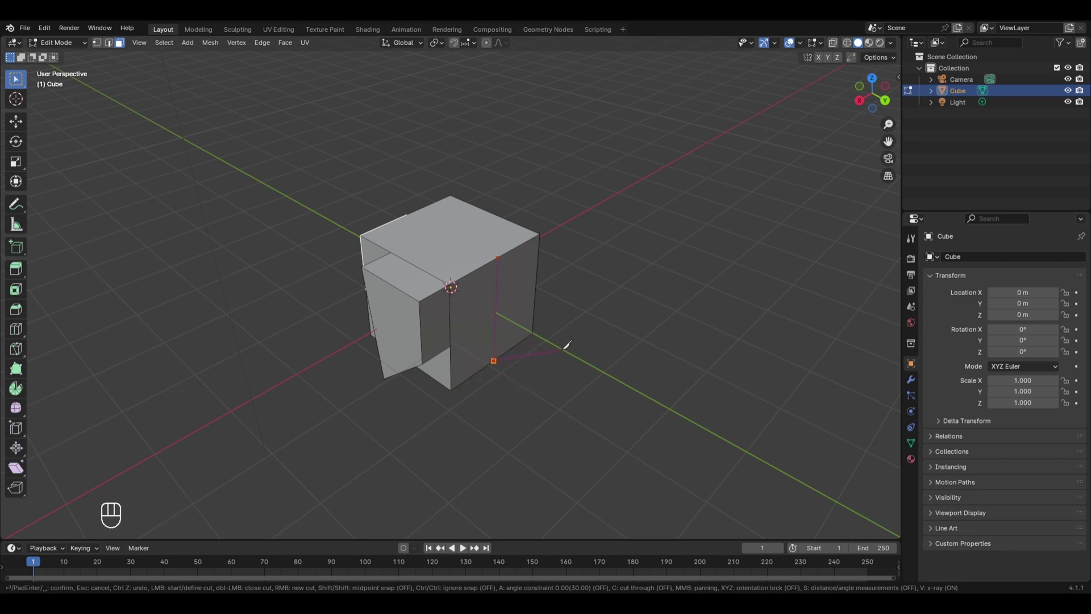
key(Return)
Knife-cut a short line just below the upper edge of the +Y face's half nearest +X, ignoring snapping.
middle_drag(558, 349, 475, 342)
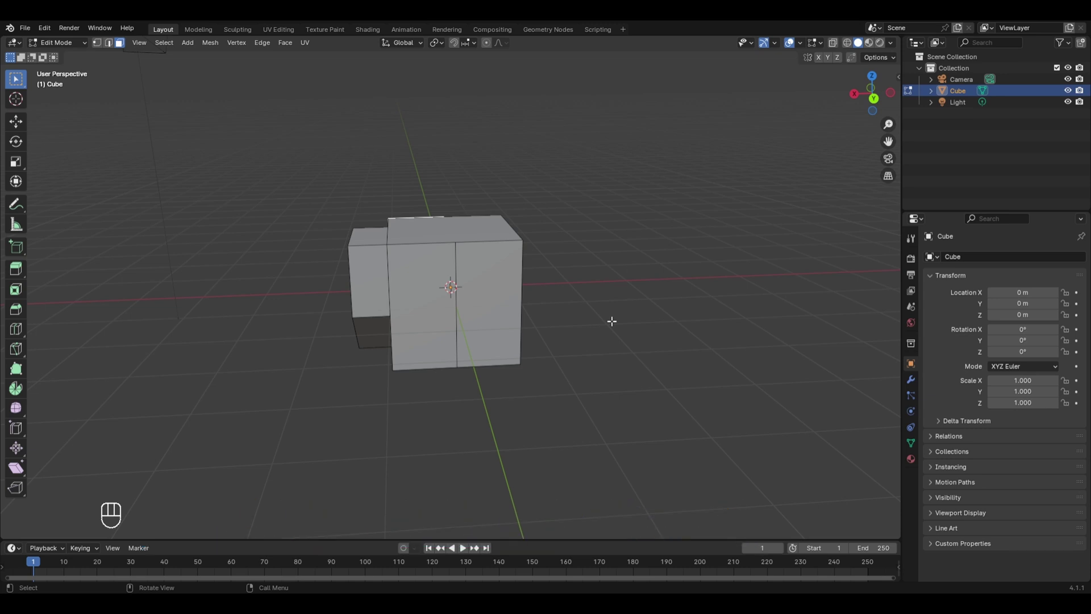
key(k)
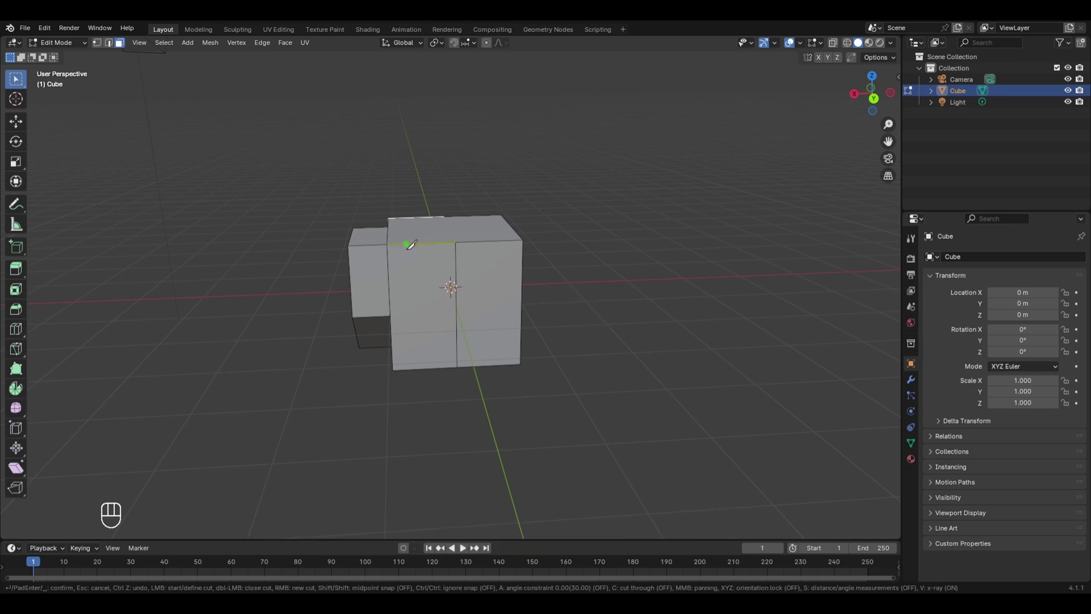
scroll(412, 249, up, 1)
scroll(412, 249, up, 2)
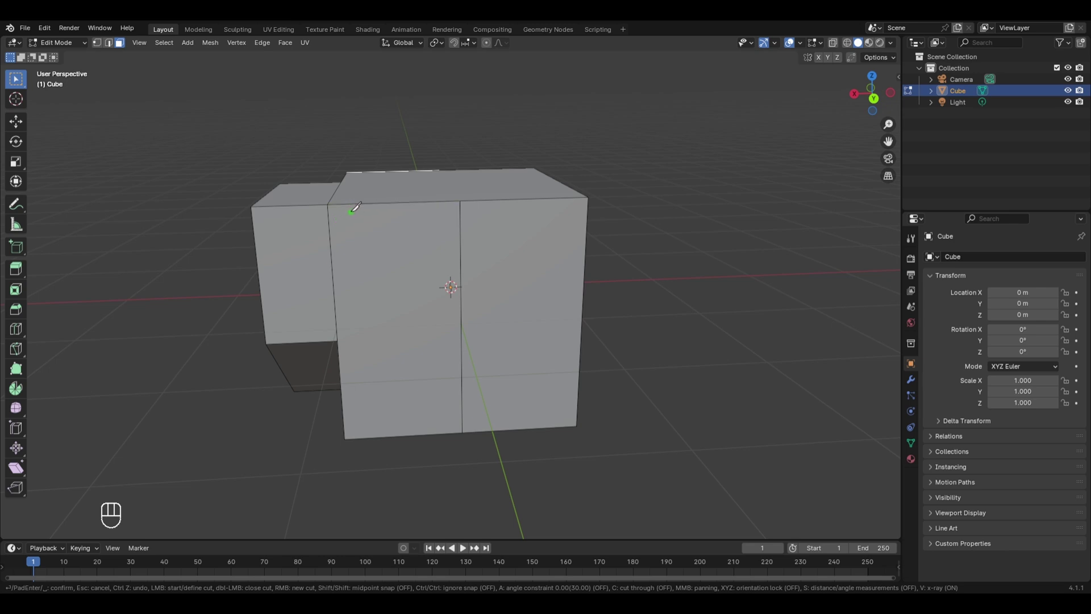
scroll(357, 203, up, 2)
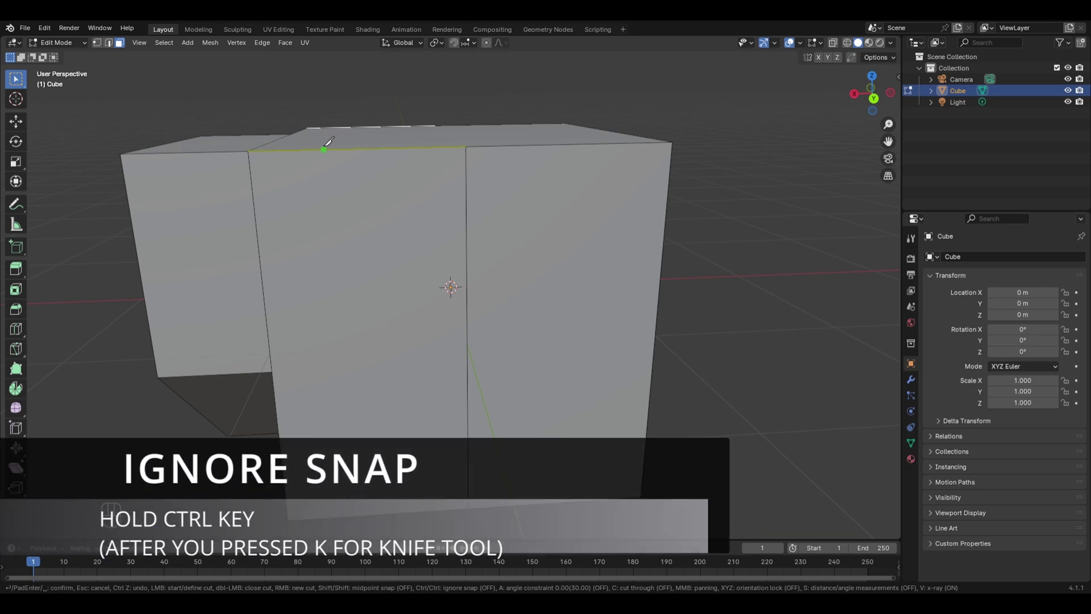
key(ctrl)
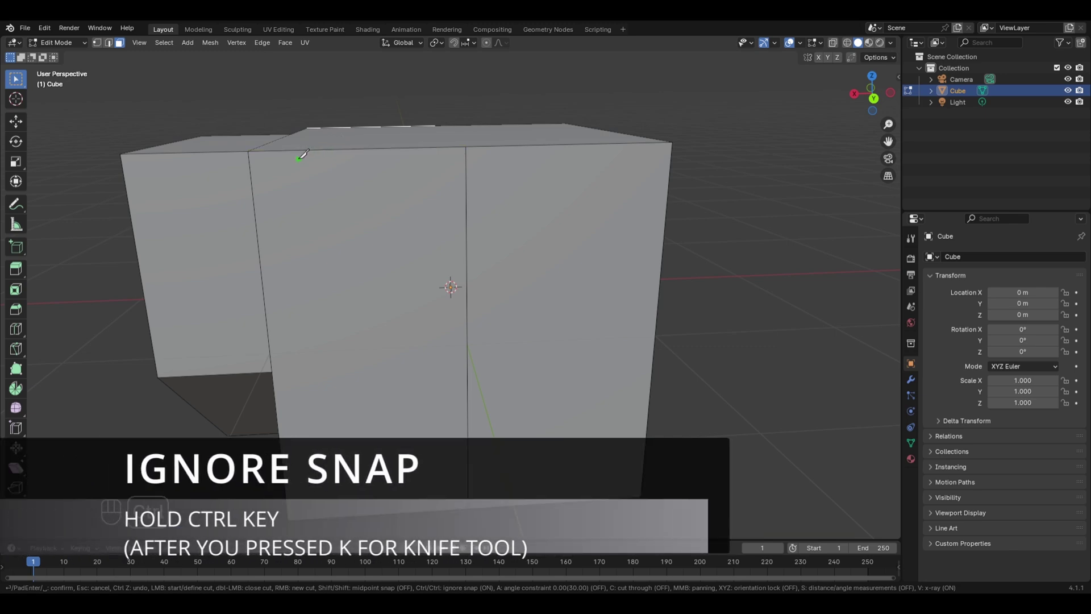
click(299, 159)
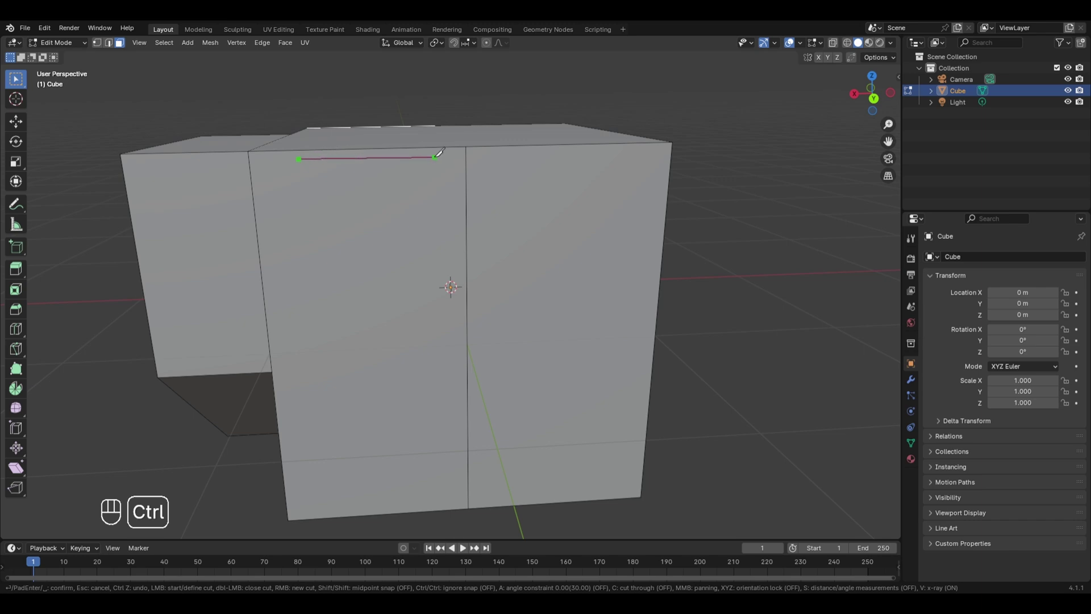
click(435, 157)
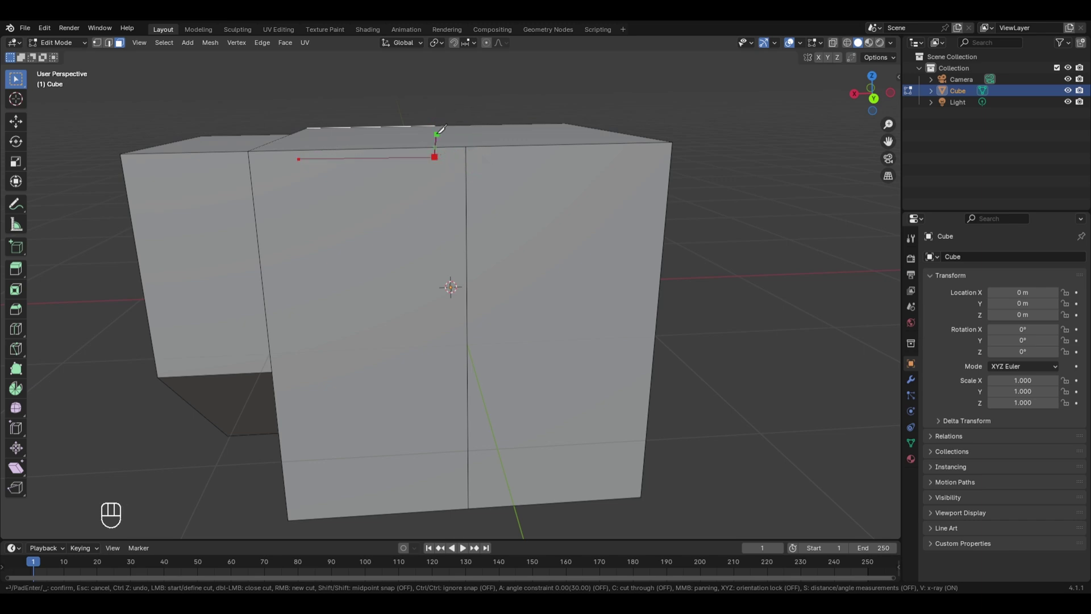
key(Return)
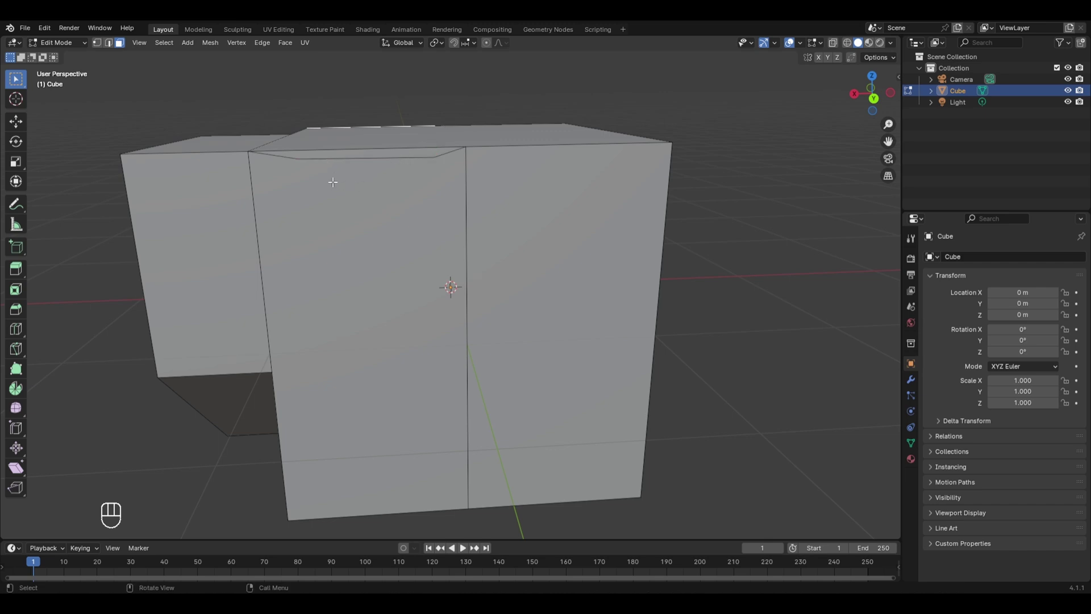
Switch to vertex selection and examine the vertices of the short cut below the upper edge.
key(1)
scroll(435, 167, up, 2)
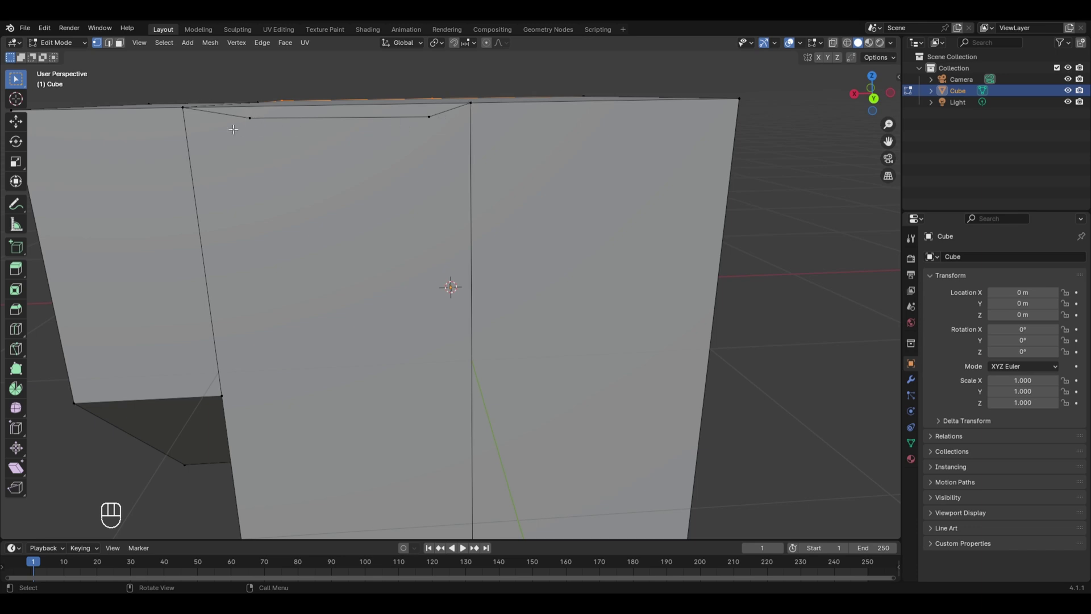
middle_drag(233, 130, 312, 208)
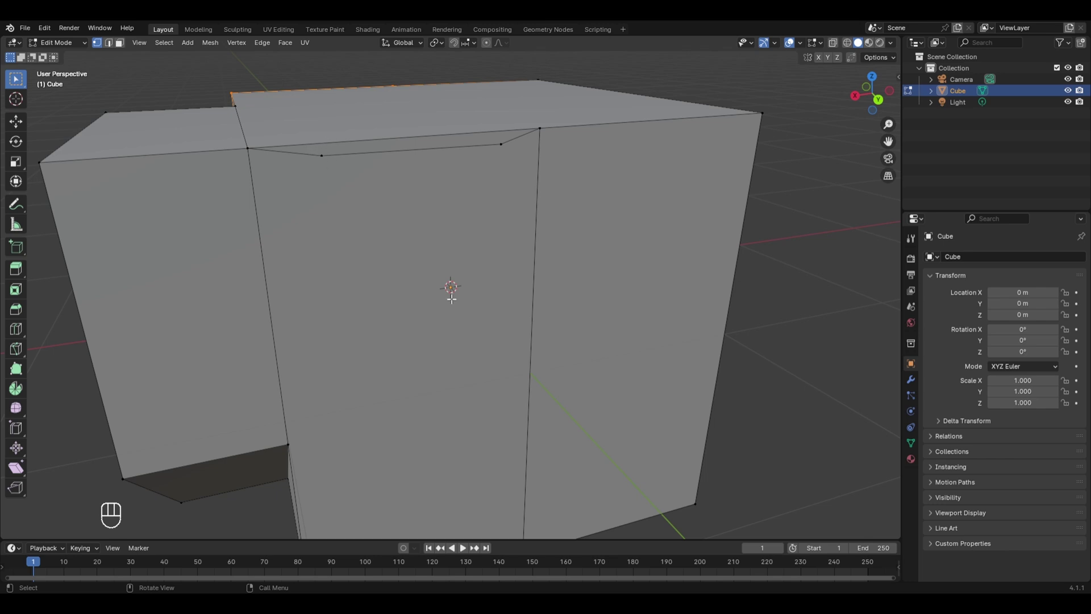
scroll(452, 298, down, 3)
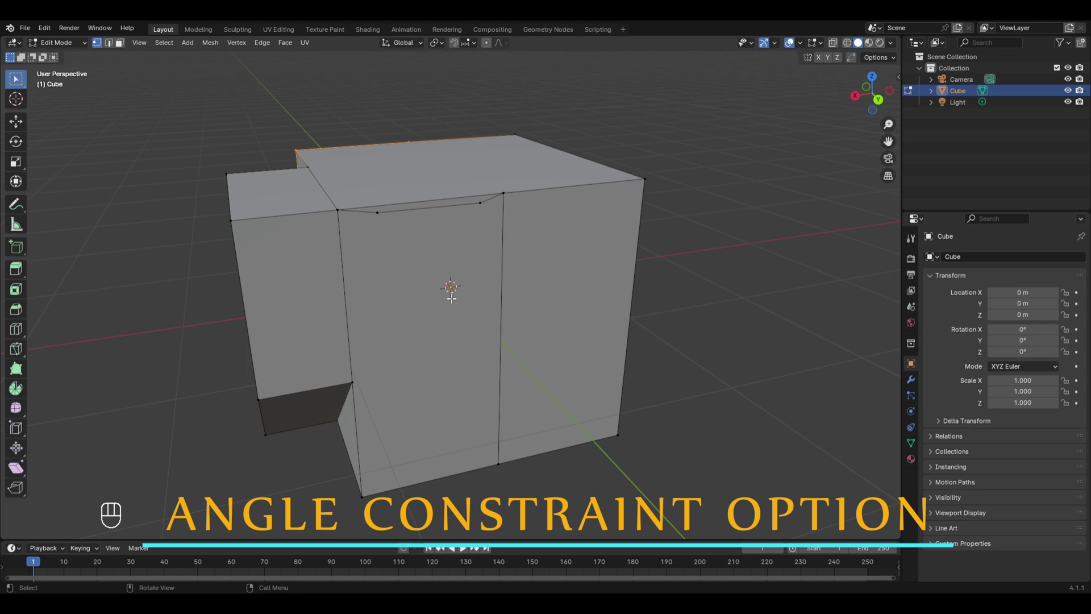
Delete the cut-up cube, add a new mesh cube and enter Edit Mode on it.
key(Tab)
key(x)
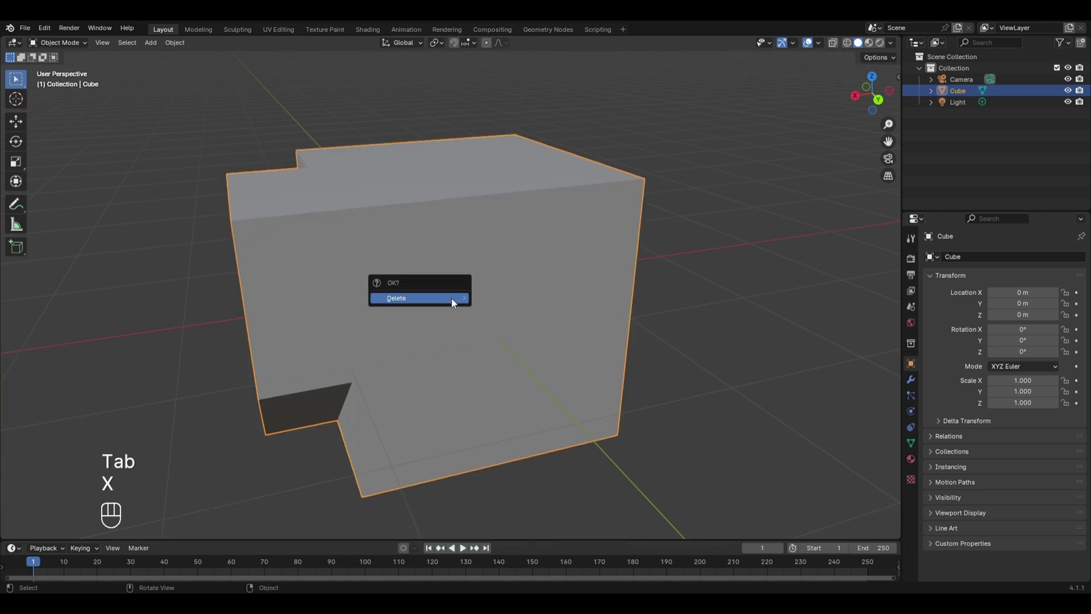
click(451, 297)
key(shift+a)
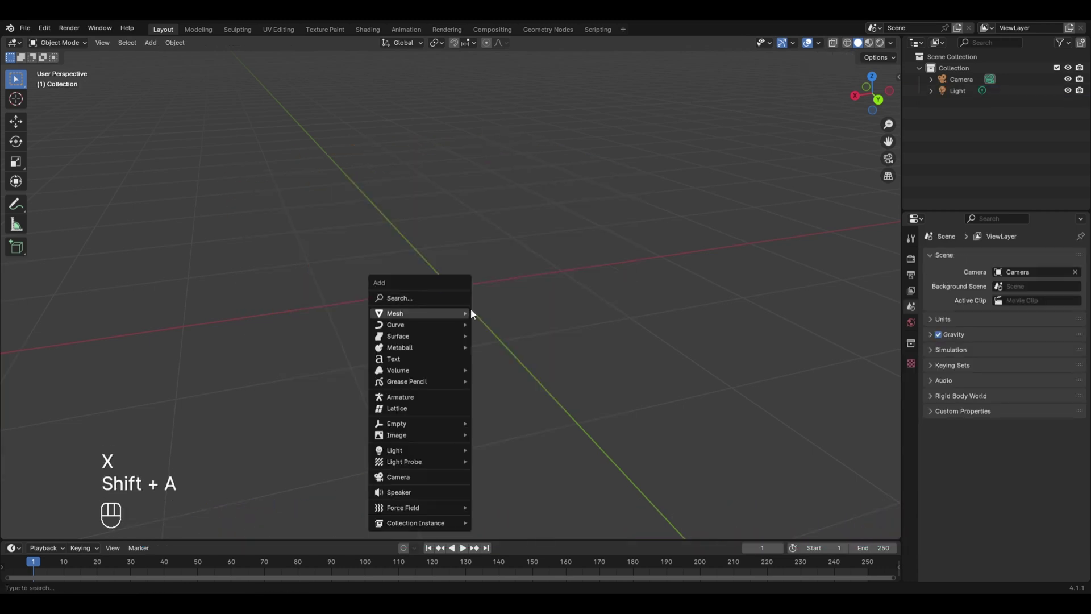
mouse_move(470, 308)
click(500, 324)
key(Tab)
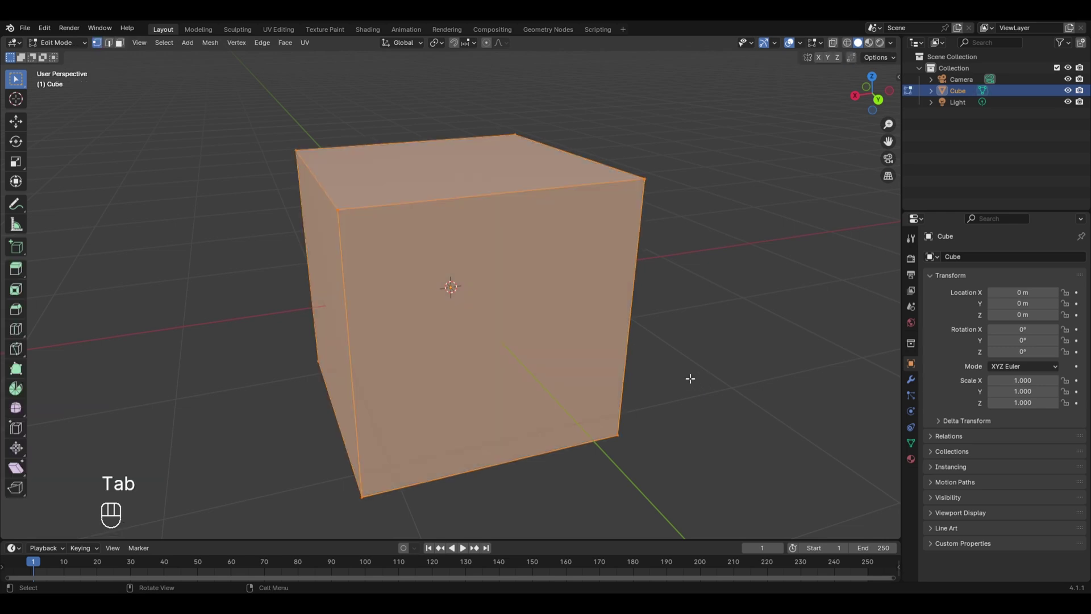
scroll(689, 377, down, 4)
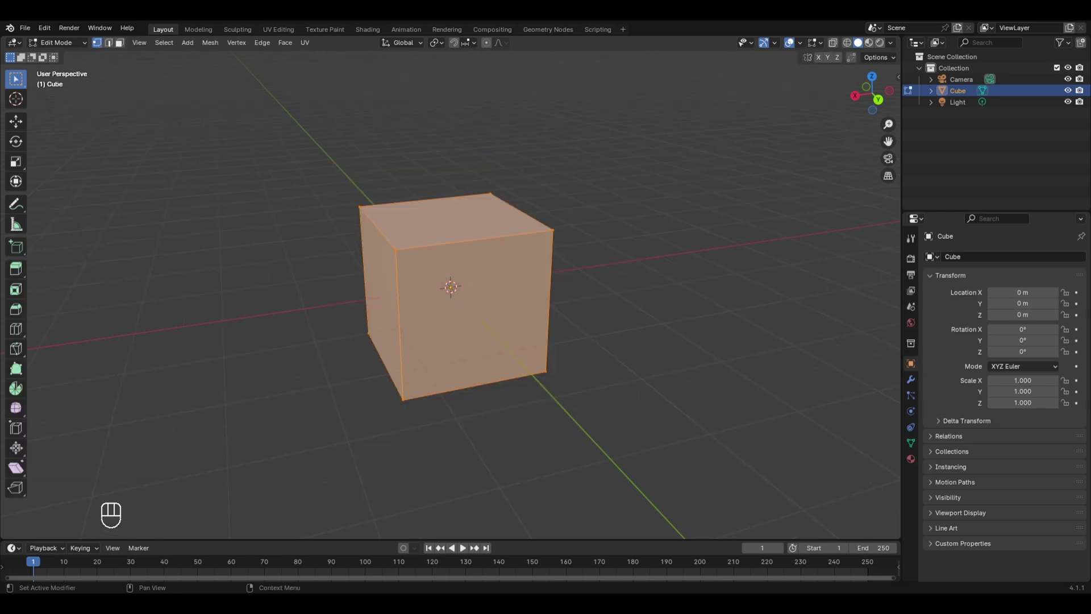
Knife-cut the cube's -Y face diagonally from its -X edge to its lower edge, using an angle constraint with 10-degree increments.
key(KP_1)
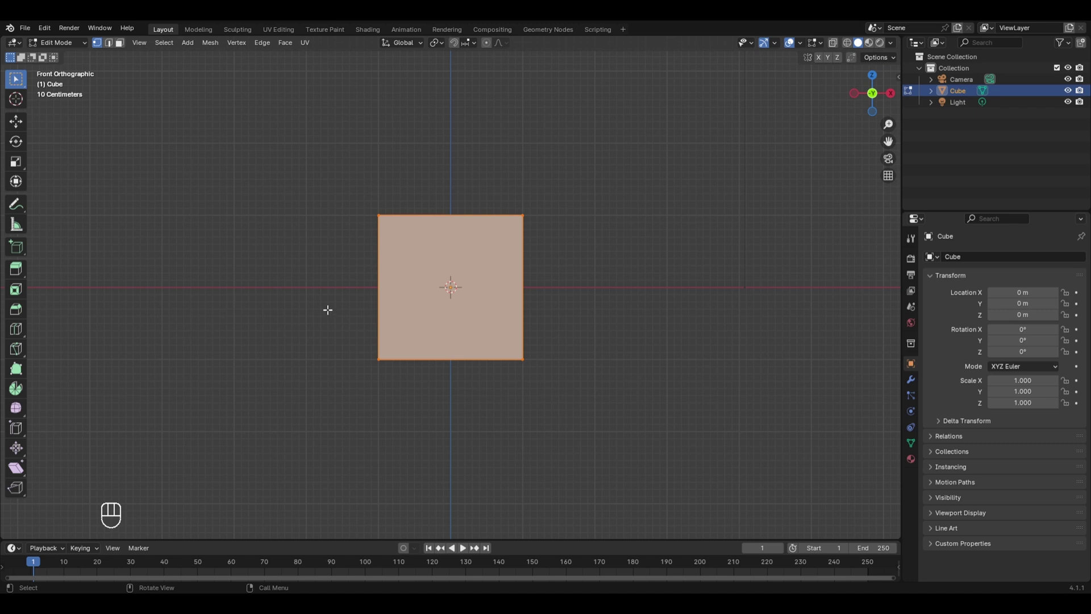
scroll(256, 233, up, 2)
key(k)
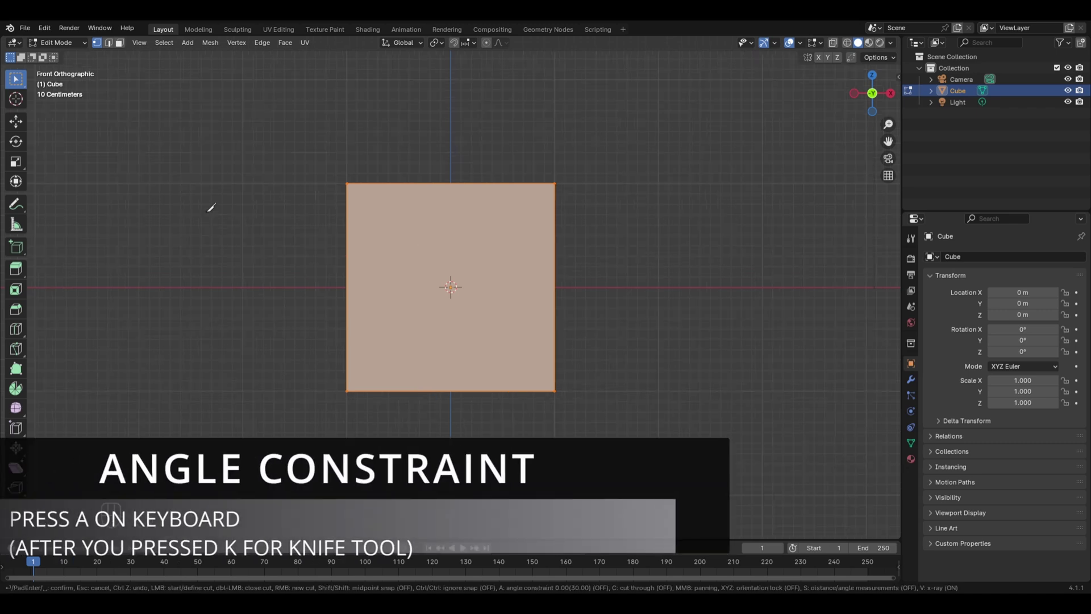
key(a)
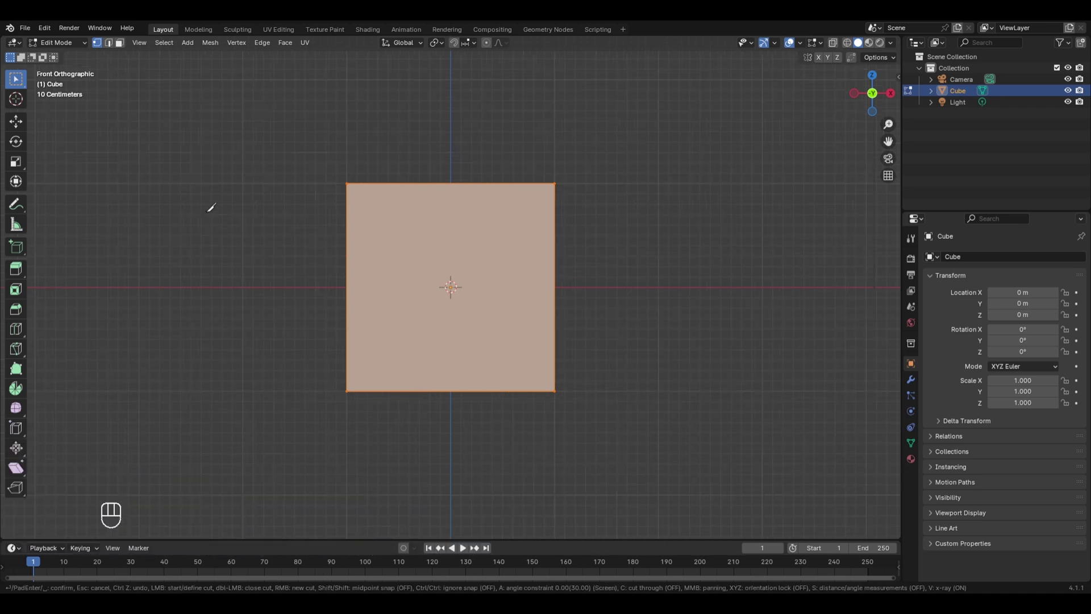
click(209, 211)
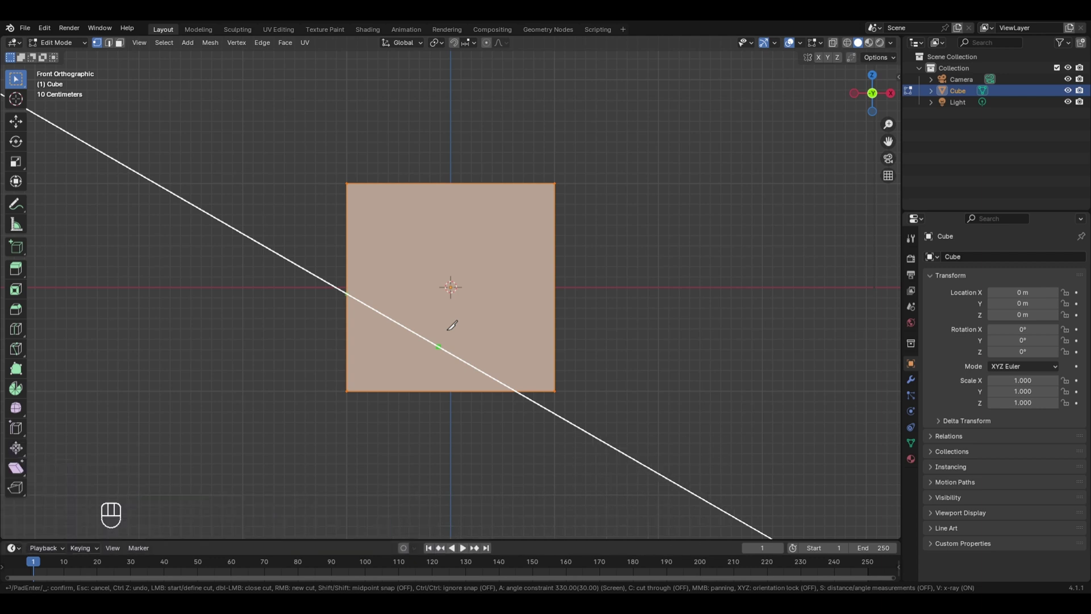
text(10)
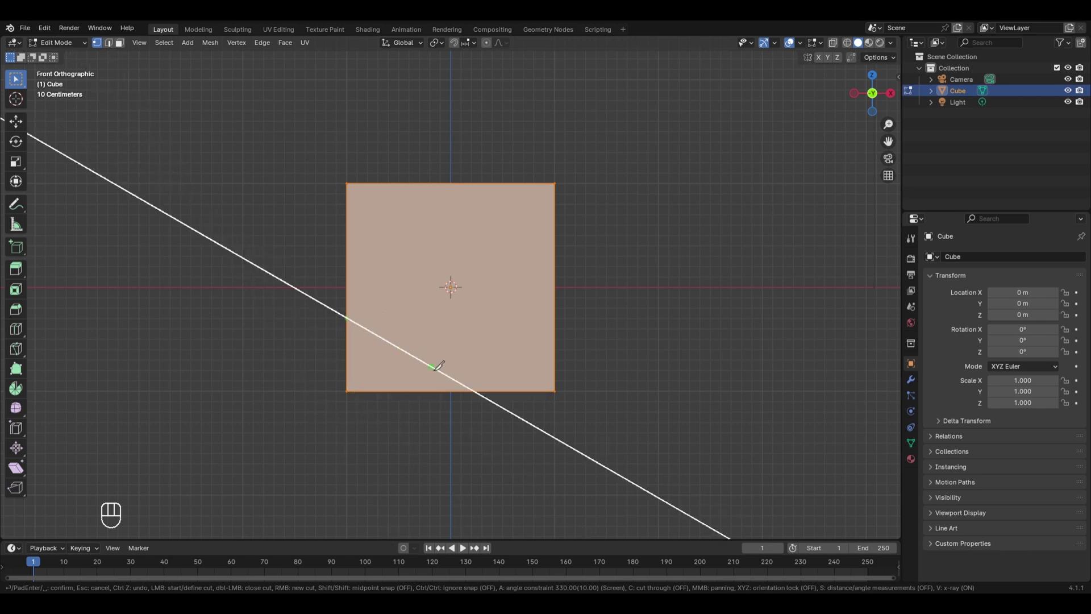
click(347, 317)
click(484, 388)
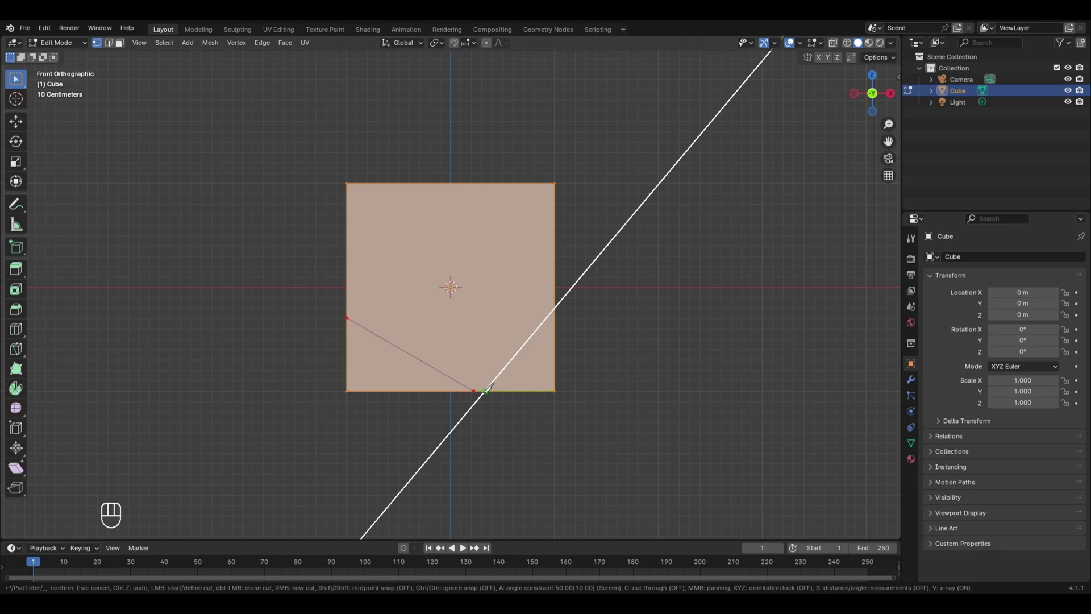
key(Return)
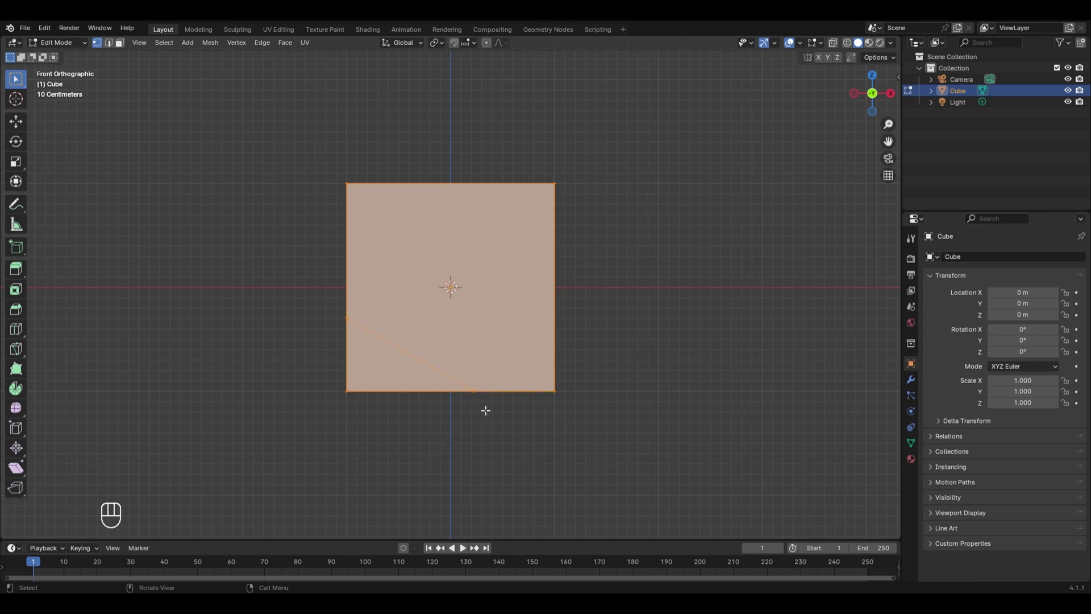
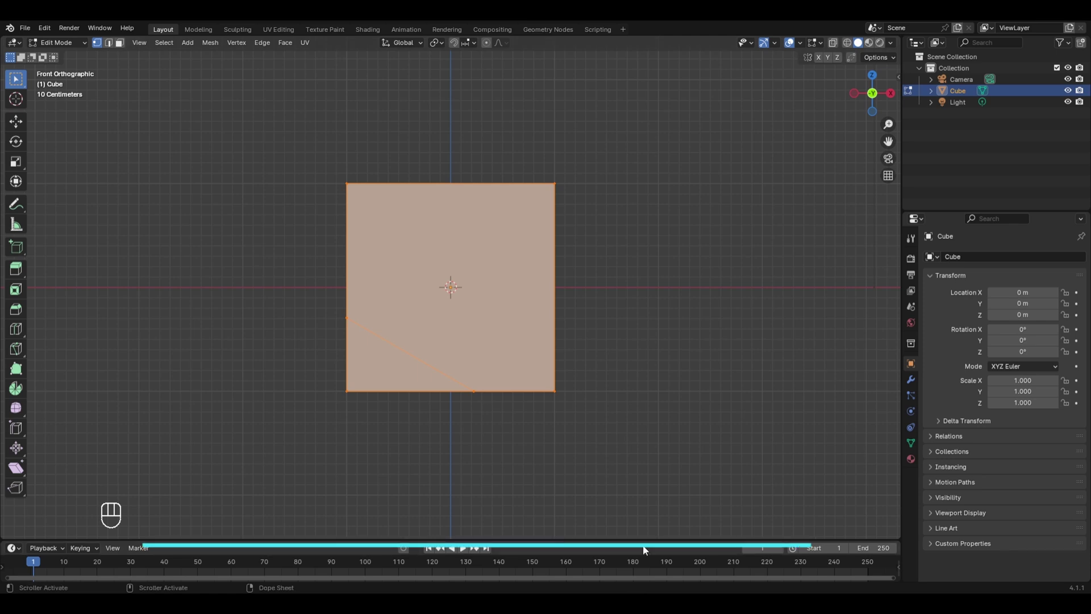
Knife-cut the cube in a straight line across its top and +X faces with Cut Through enabled, and inspect the result around the cube.
middle_drag(559, 518, 455, 165)
key(k)
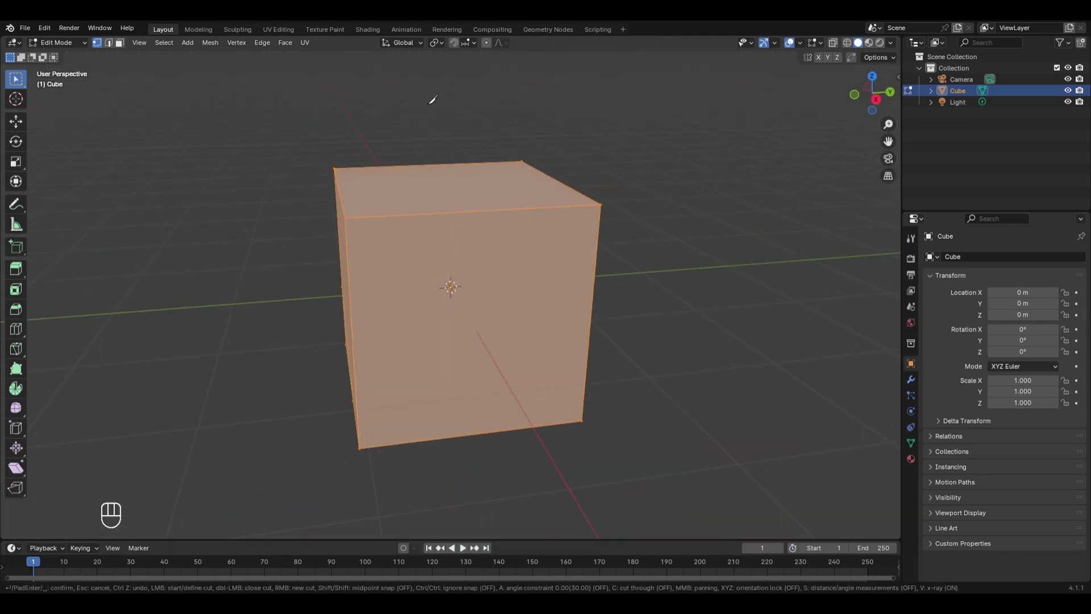
key(c)
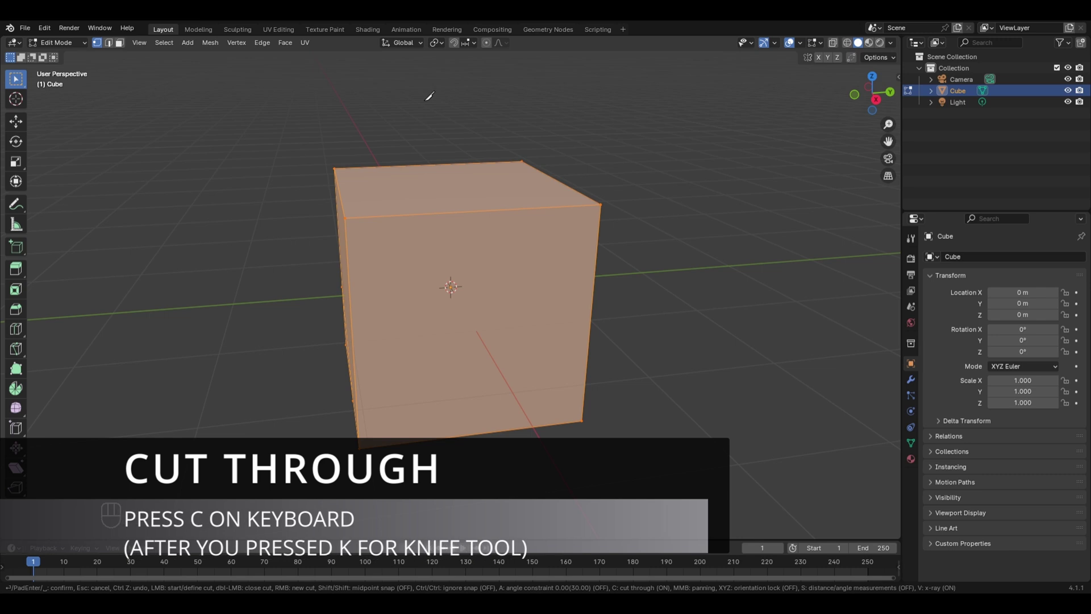
click(439, 165)
click(503, 430)
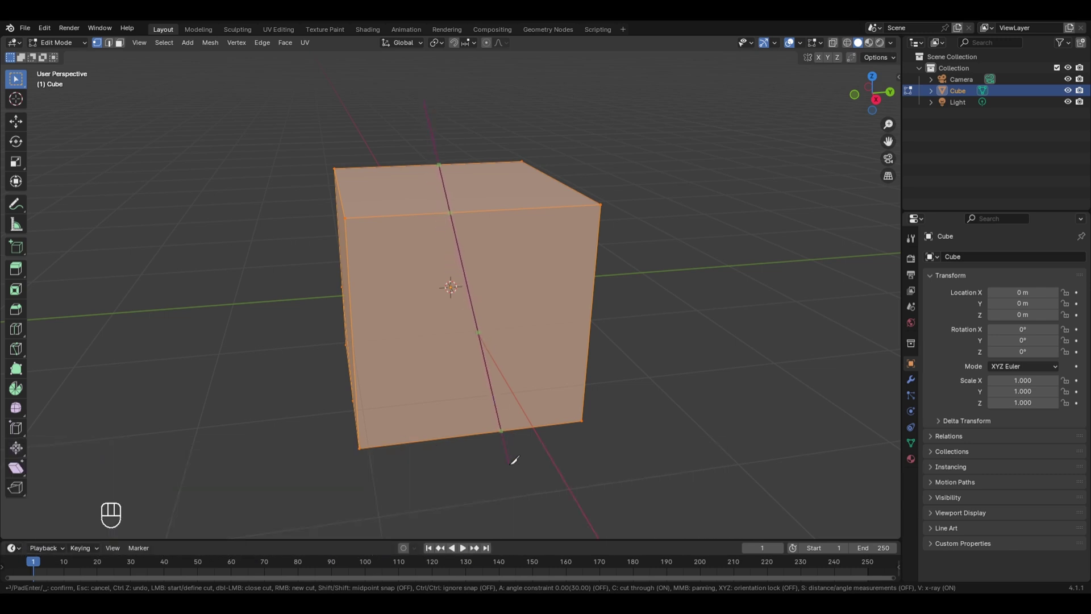
mouse_move(516, 463)
middle_down()
mouse_move(550, 409)
mouse_move(612, 404)
mouse_move(716, 445)
mouse_move(752, 502)
mouse_move(711, 510)
mouse_move(511, 469)
middle_up()
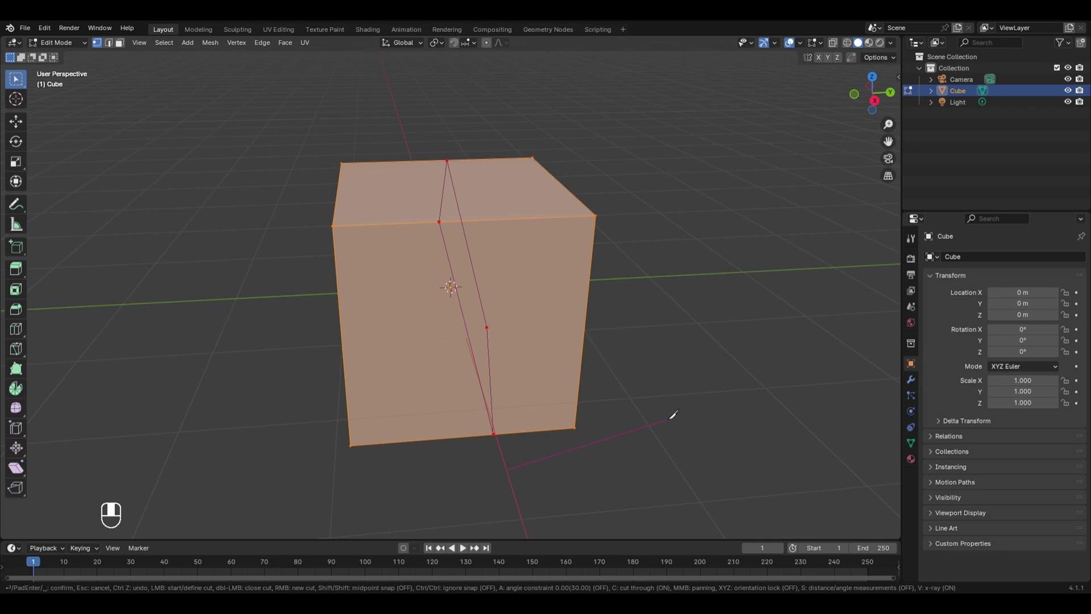
key(Return)
middle_drag(506, 475, 477, 504)
scroll(511, 336, down, 3)
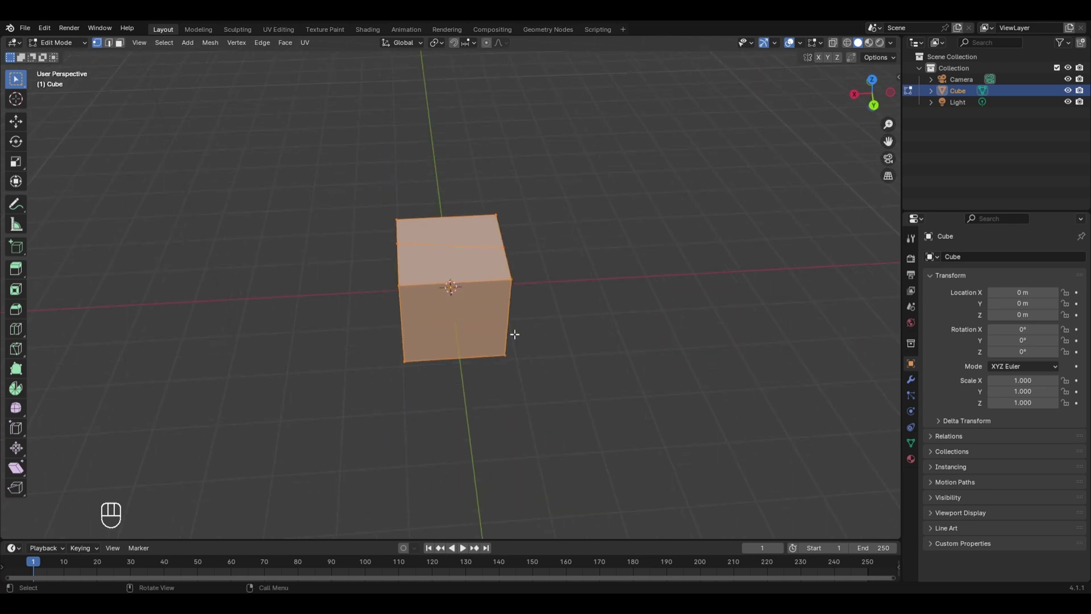
middle_drag(536, 358, 572, 324)
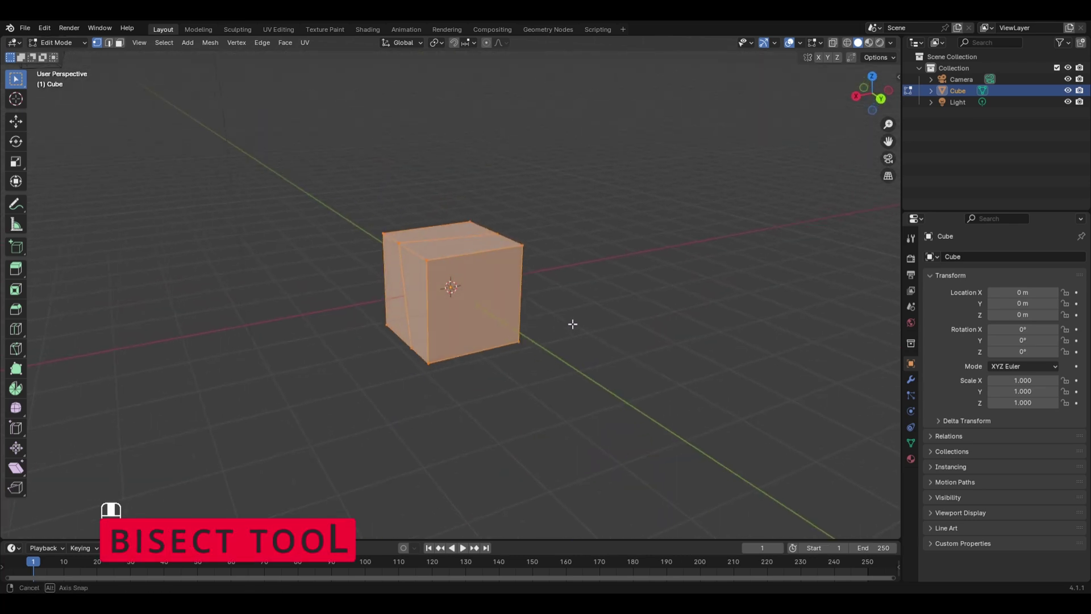
Delete the cut cube, add a UV sphere and enter Edit Mode on it.
key(Tab)
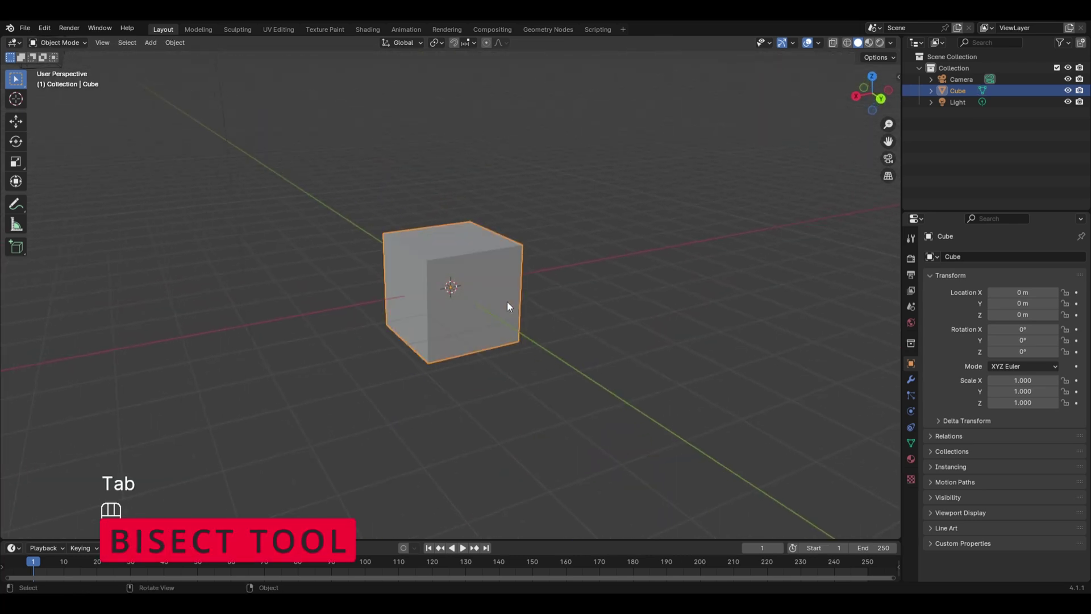
key(x)
click(505, 298)
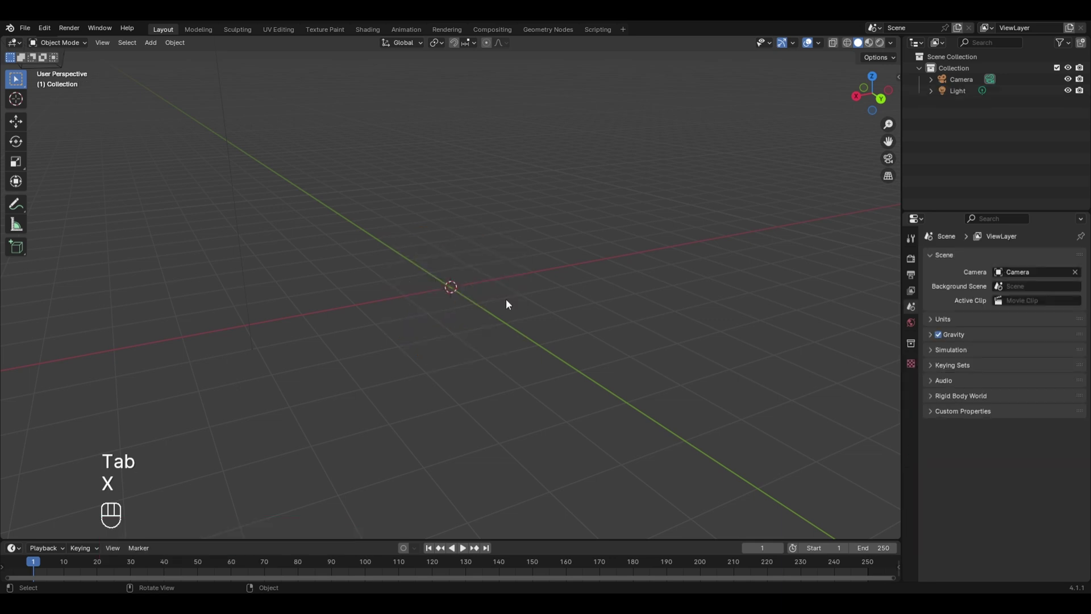
key(shift+a)
mouse_move(511, 300)
click(559, 331)
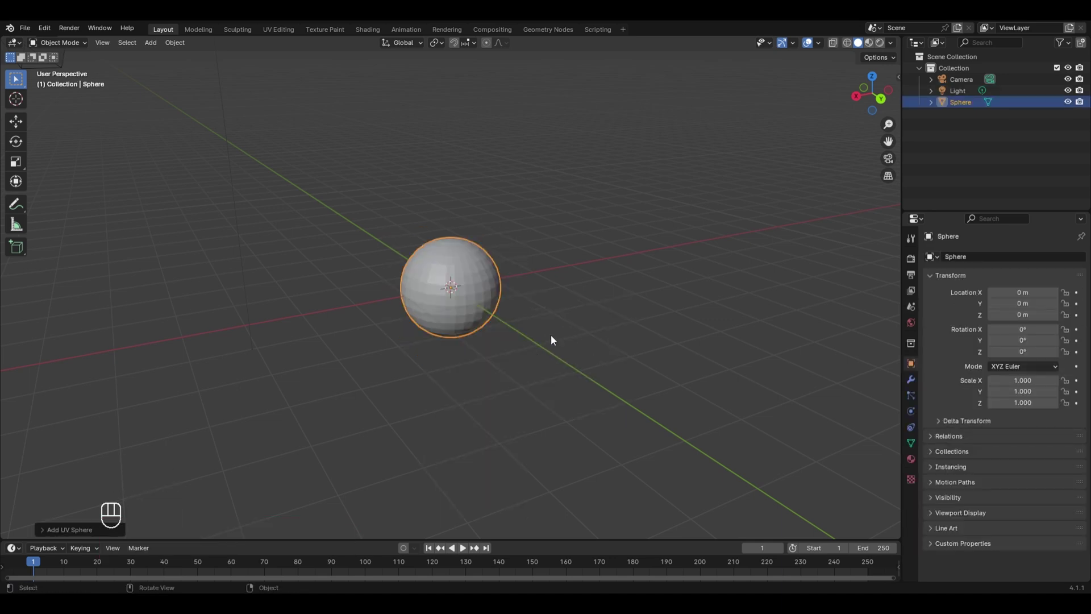
key(Tab)
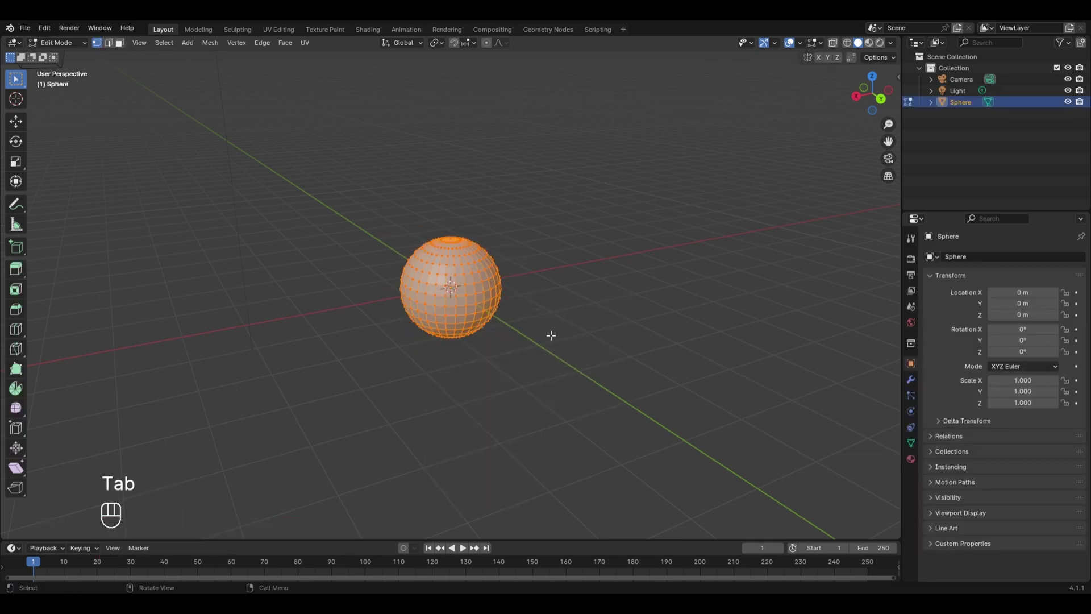
Bisect the UV sphere with a diagonal cutting line and nudge the cutting plane slightly along its normal.
click(16, 359)
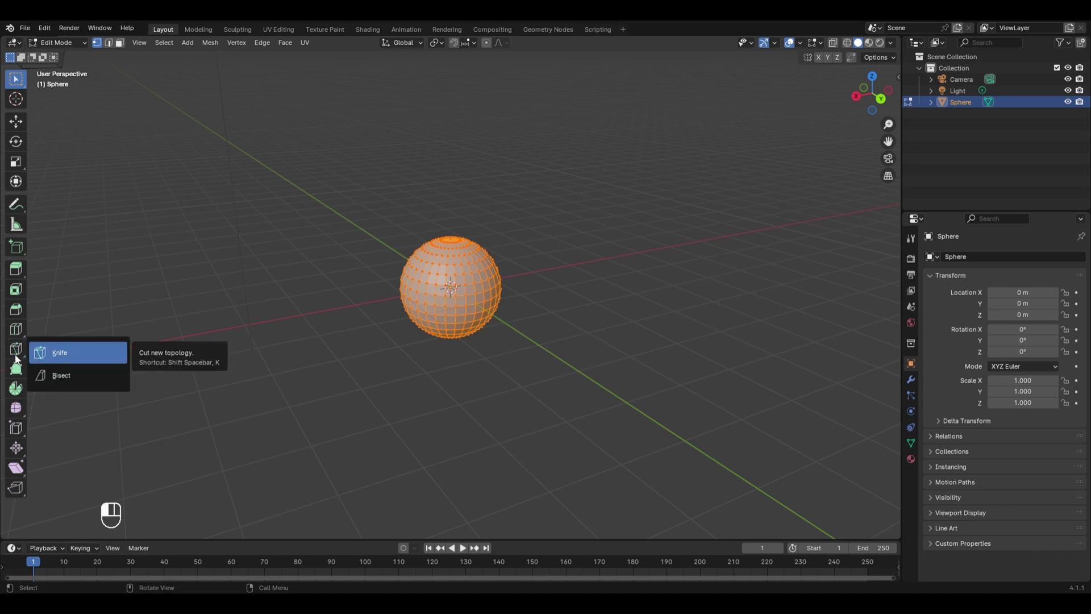
click(78, 370)
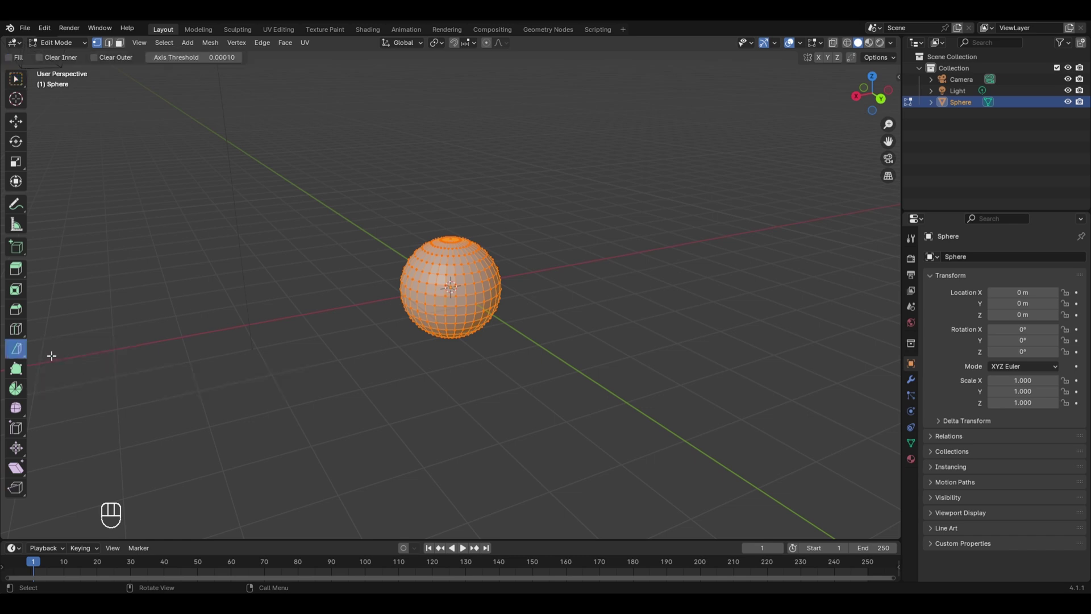
drag(359, 208, 708, 410)
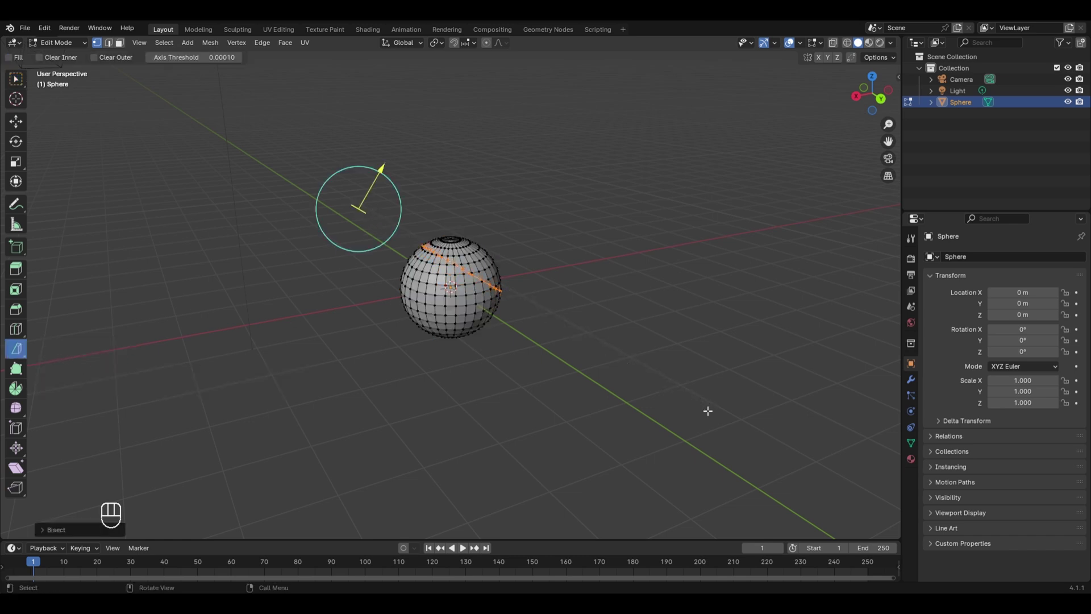
middle_drag(707, 410, 587, 341)
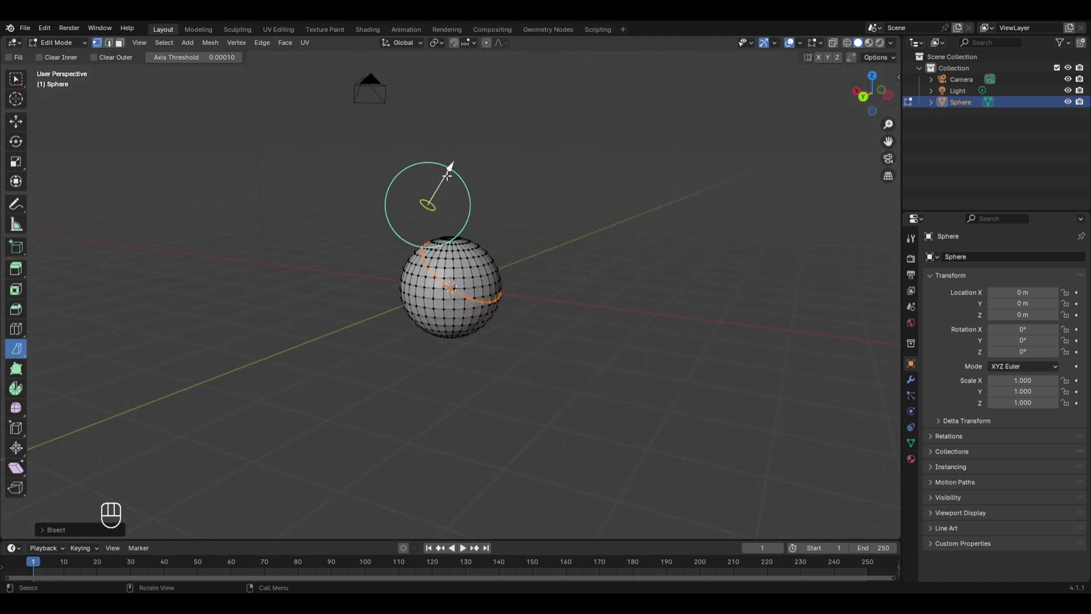
mouse_move(448, 175)
mouse_down()
mouse_move(470, 173)
mouse_move(418, 195)
mouse_move(463, 188)
mouse_up()
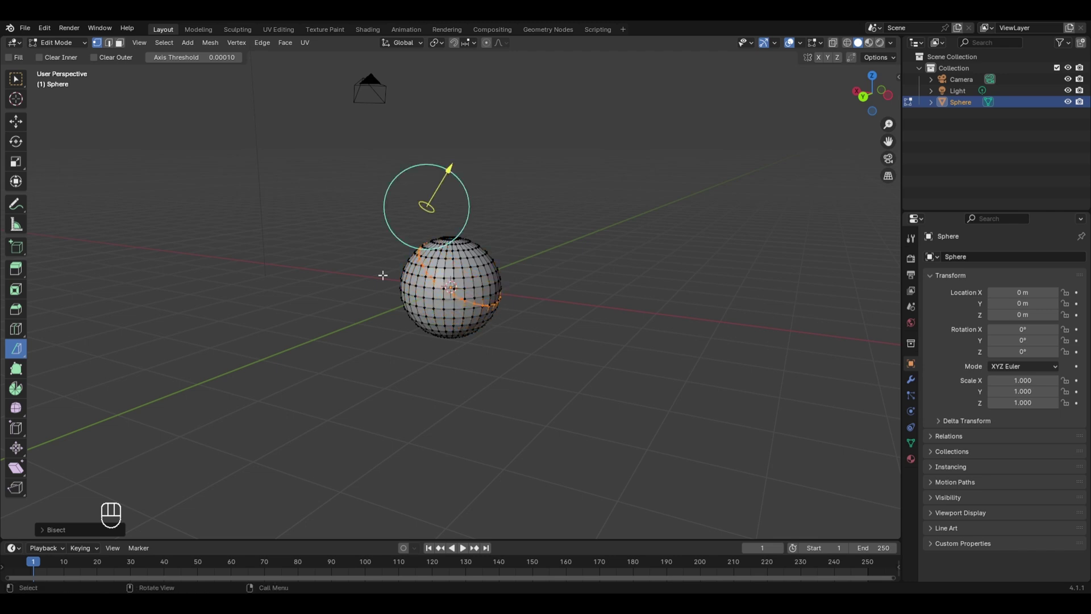
Adjust the bisect plane to Plane Point X 1.4 m and Plane Normal X -0.509, Y 0.048.
click(47, 530)
drag(145, 418, 119, 418)
mouse_move(145, 454)
mouse_down()
mouse_move(134, 454)
mouse_move(151, 454)
mouse_up()
drag(144, 464, 173, 468)
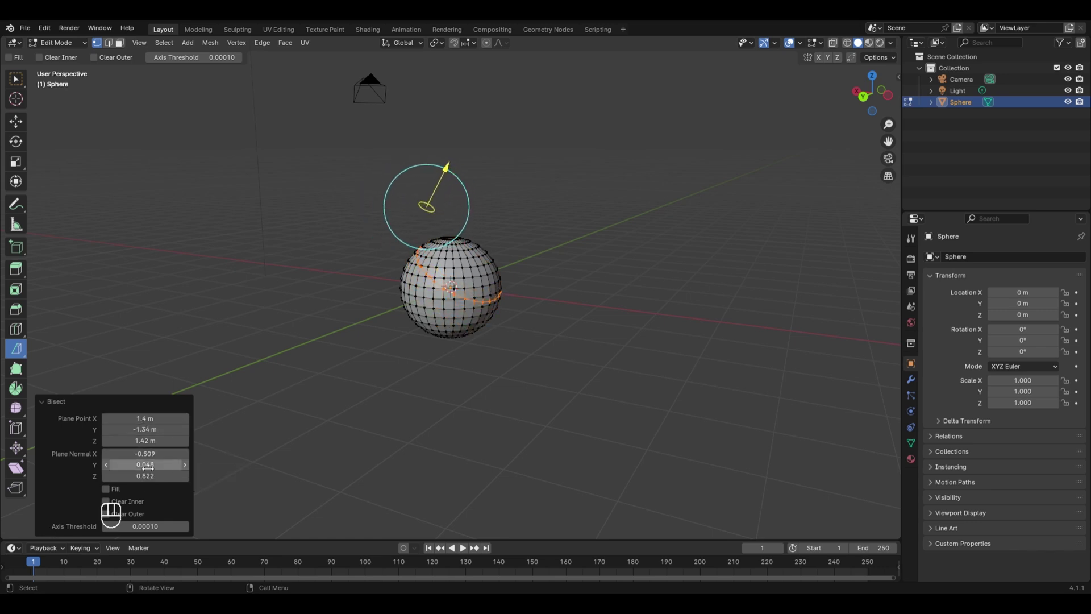
Try Clear Inner on the bisected sphere, switch it off, and enable Clear Outer and Fill instead.
click(105, 501)
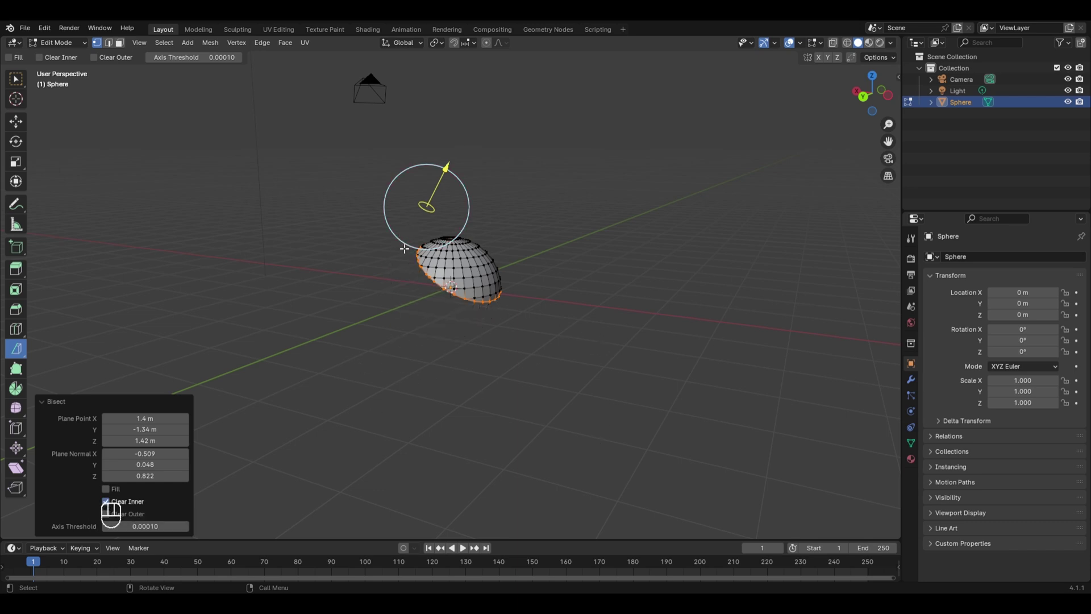
click(105, 501)
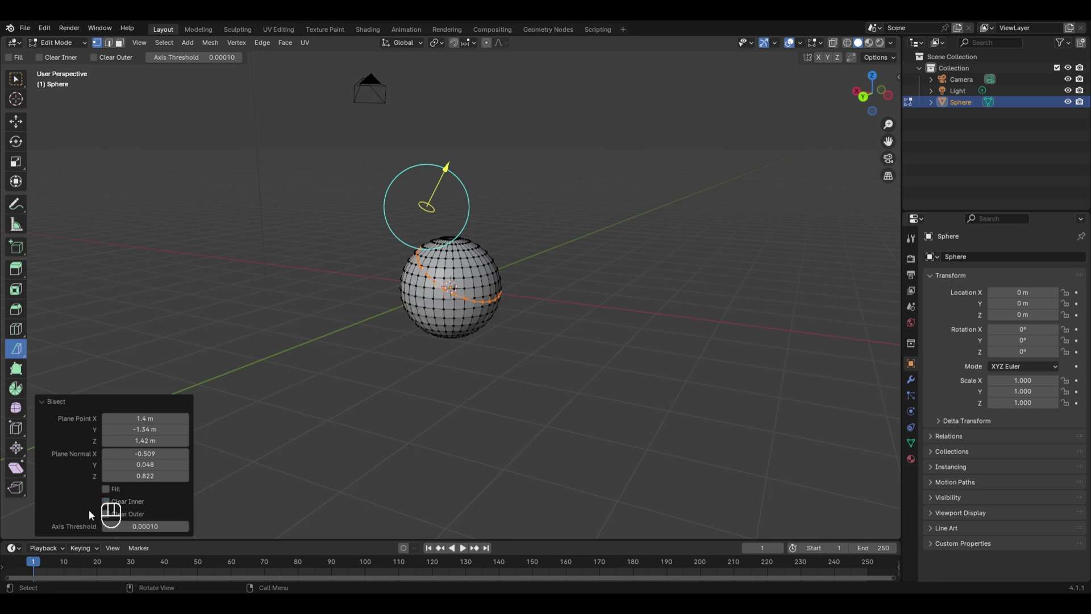
click(105, 514)
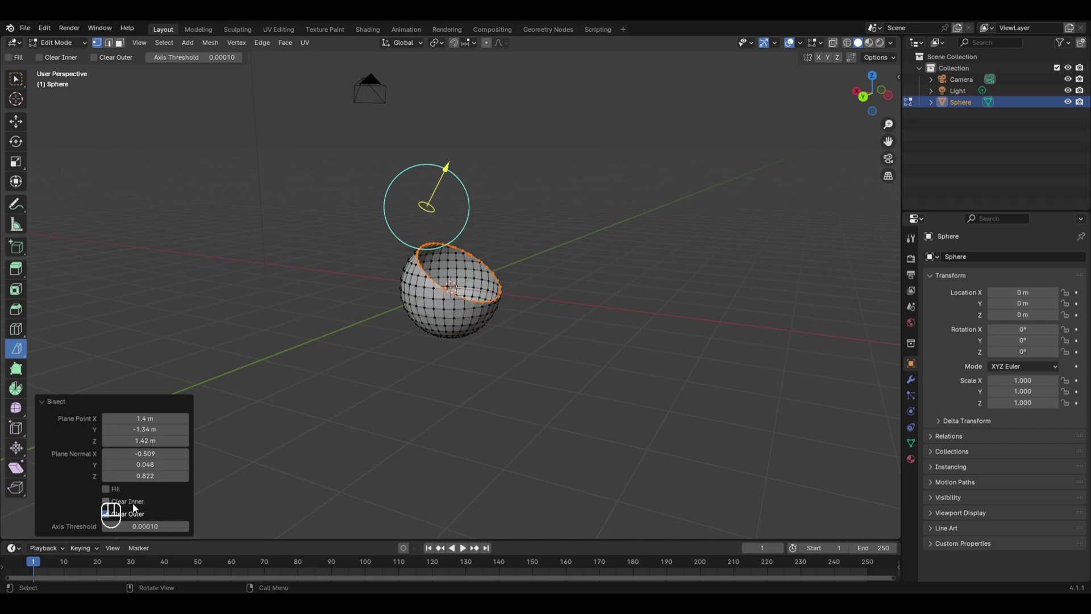
click(116, 490)
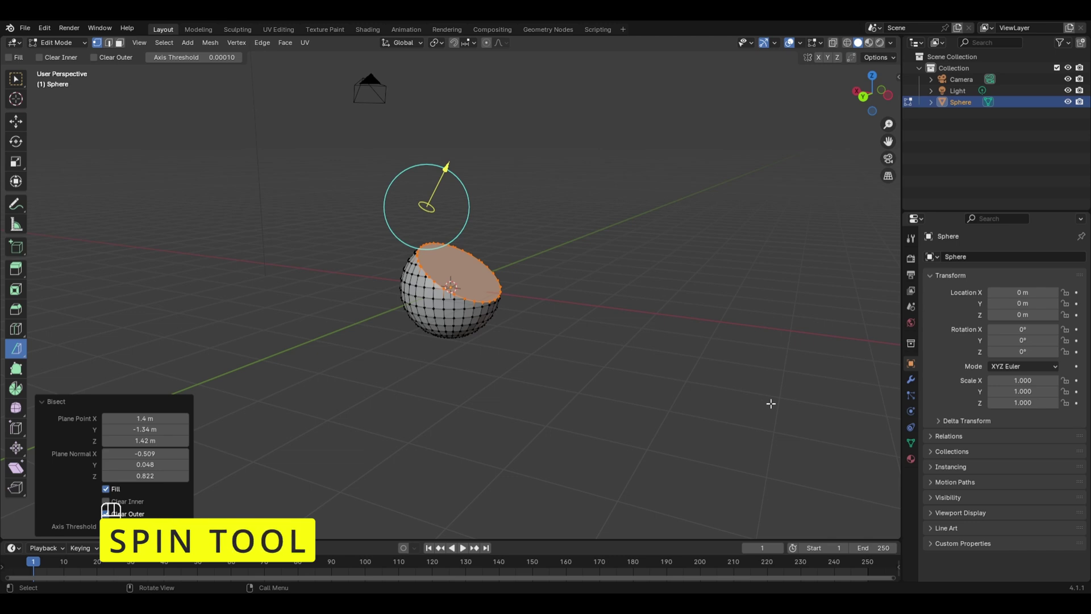
Delete the bisected sphere and add a mesh cylinder rotated 90° about the X axis.
key(Tab)
key(ctrl+z)
key(x)
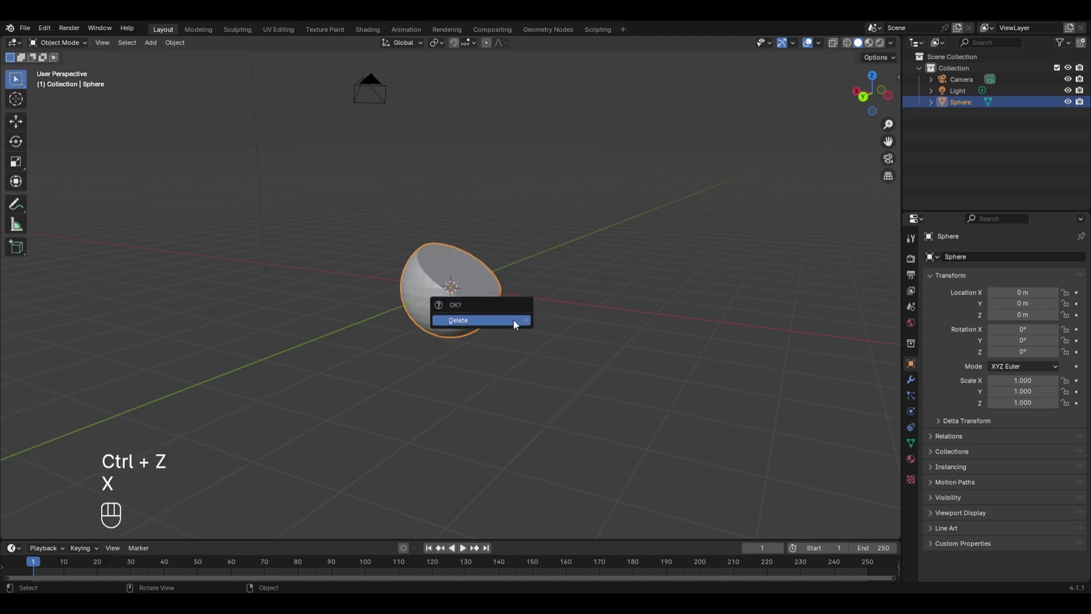
click(513, 319)
key(shift+a)
mouse_move(469, 309)
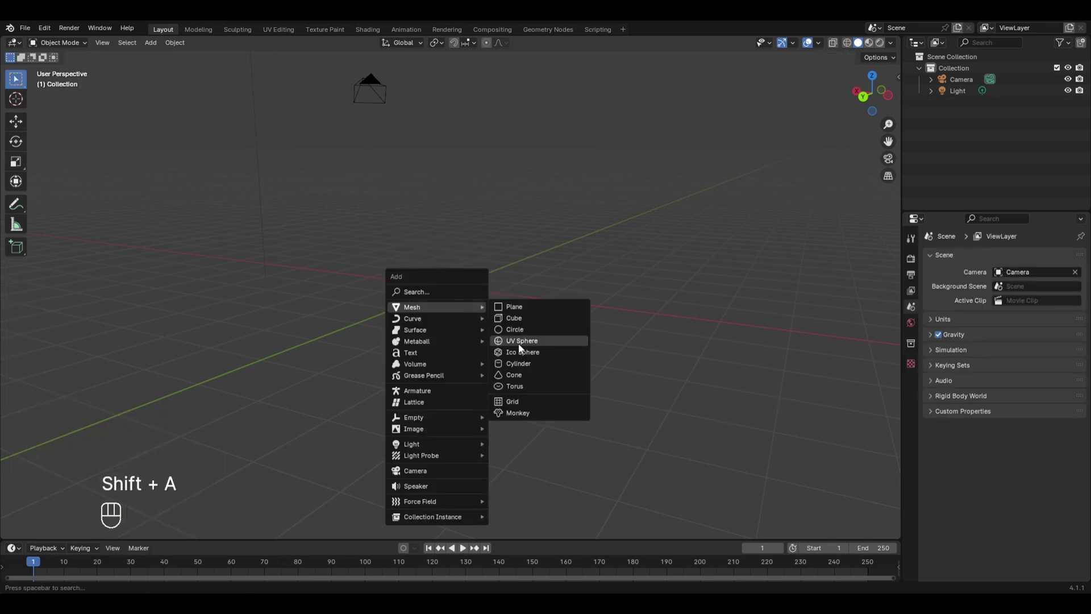
click(516, 363)
text(rx90)
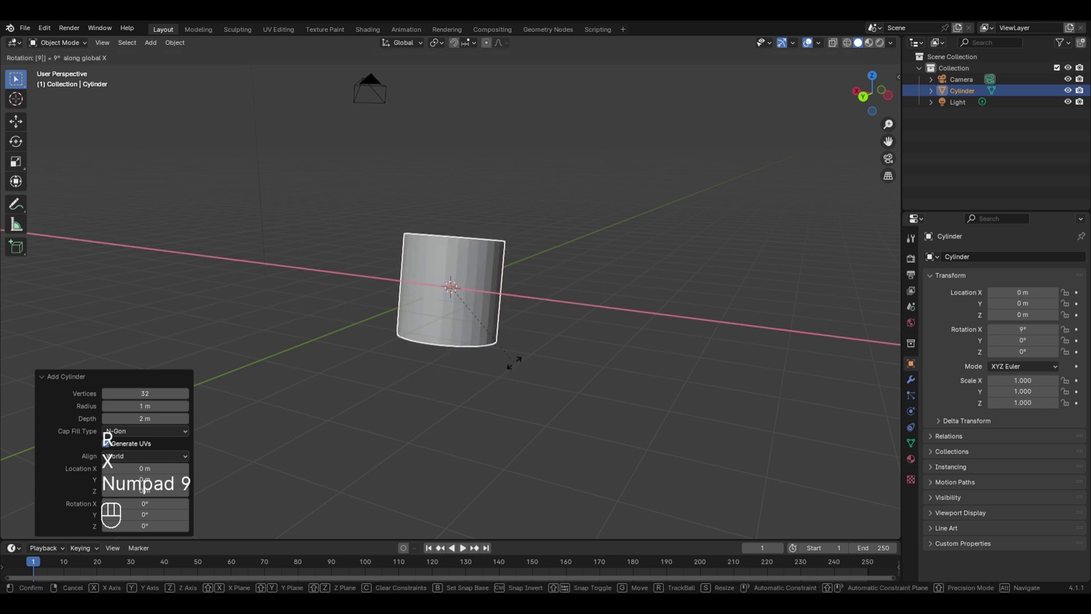
click(514, 362)
Stretch the cylinder's mesh along the Y axis in Edit Mode by a factor of about 3.58.
key(KP_3)
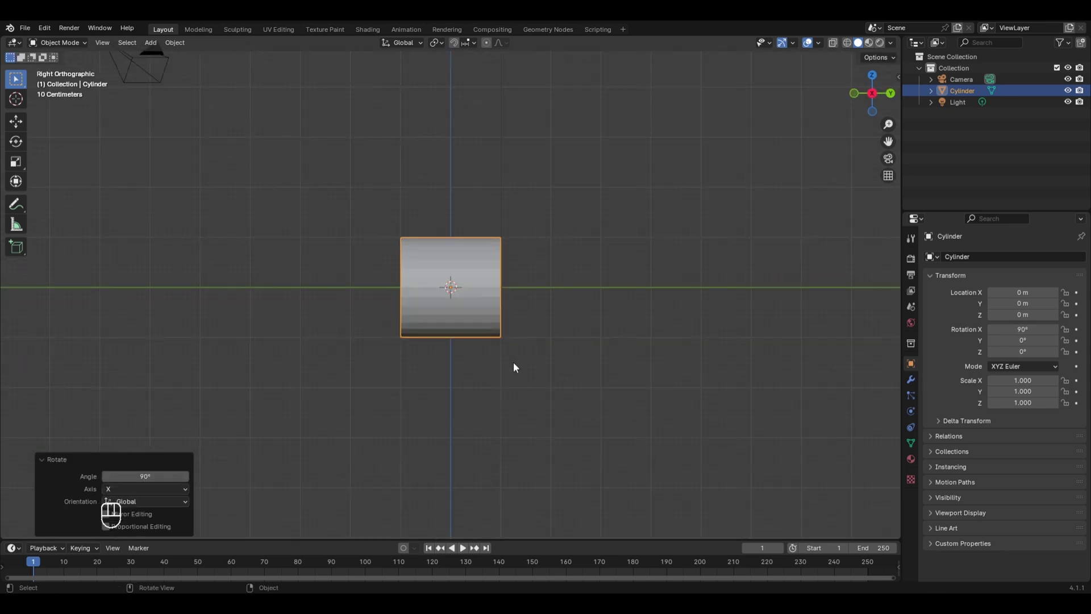
key(Tab)
key(s)
key(y)
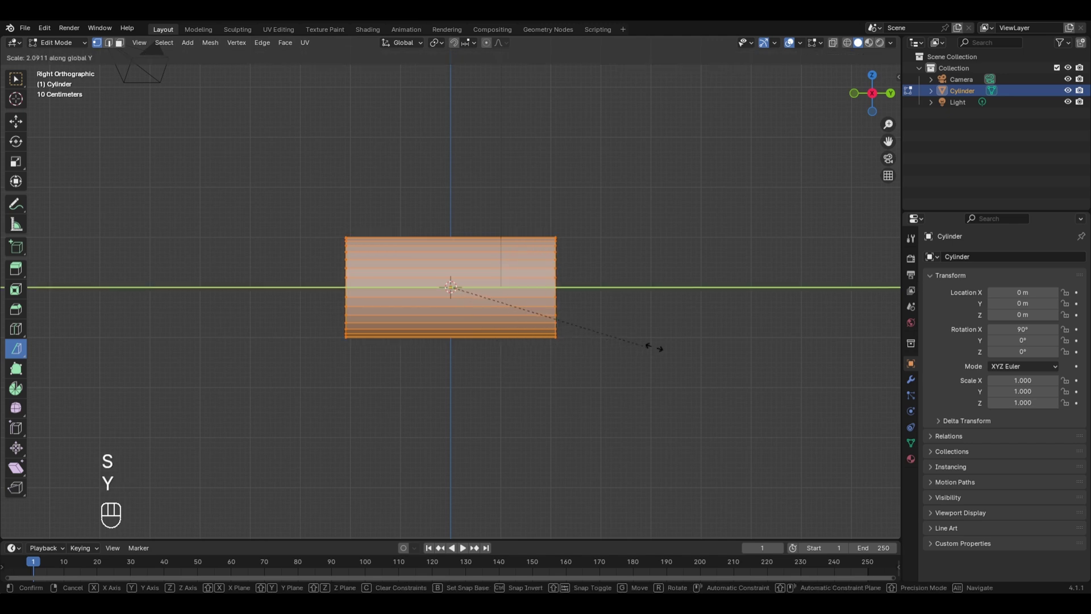
click(793, 339)
Draw a U-shaped annotation stroke from the cylinder's +Y end, curving upward and back above the cylinder in the right view.
scroll(669, 337, down, 2)
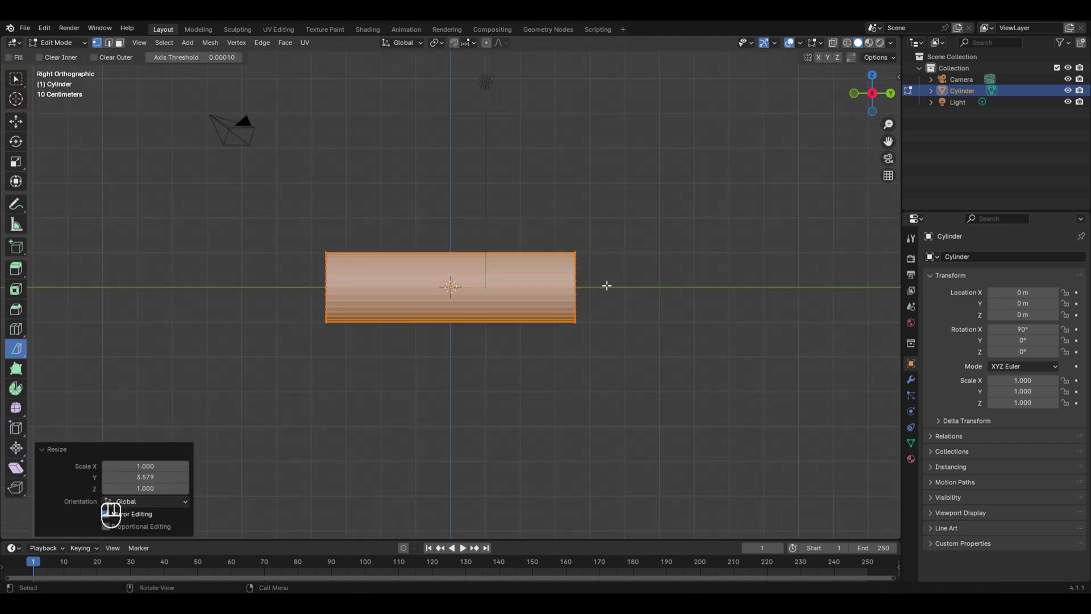
key(shift+space)
key(d)
mouse_move(577, 290)
mouse_down()
mouse_move(759, 267)
mouse_move(784, 165)
mouse_move(591, 126)
mouse_move(446, 126)
mouse_up()
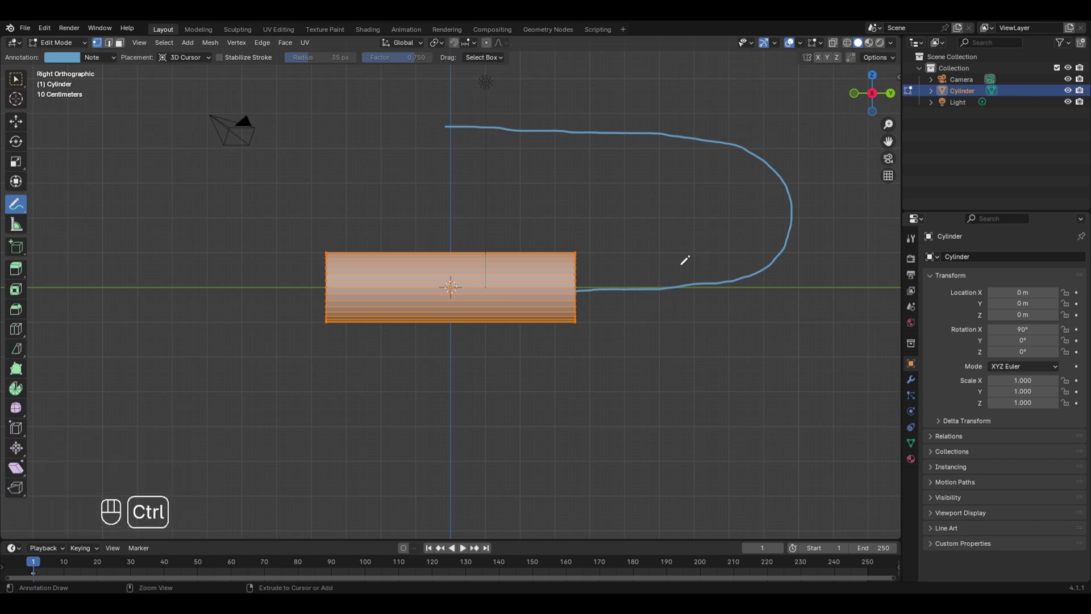
Undo the annotation stroke, activate the Spin tool, and select all vertices of the cylinder's +Y end cap.
key(ctrl+z)
click(16, 80)
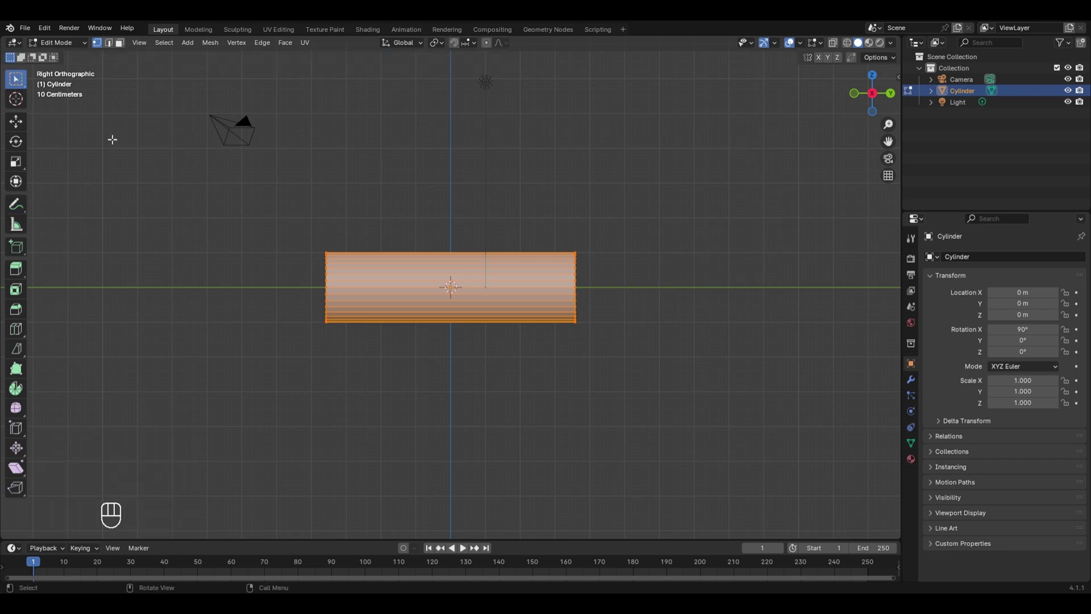
click(16, 388)
drag(522, 169, 664, 441)
middle_drag(665, 441, 253, 440)
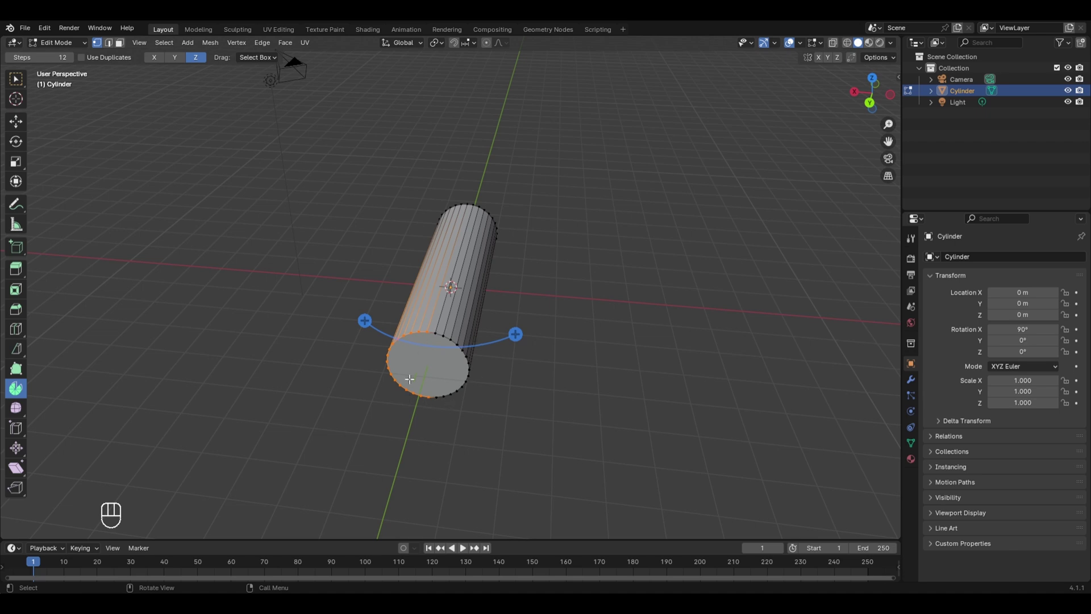
drag(324, 284, 562, 472)
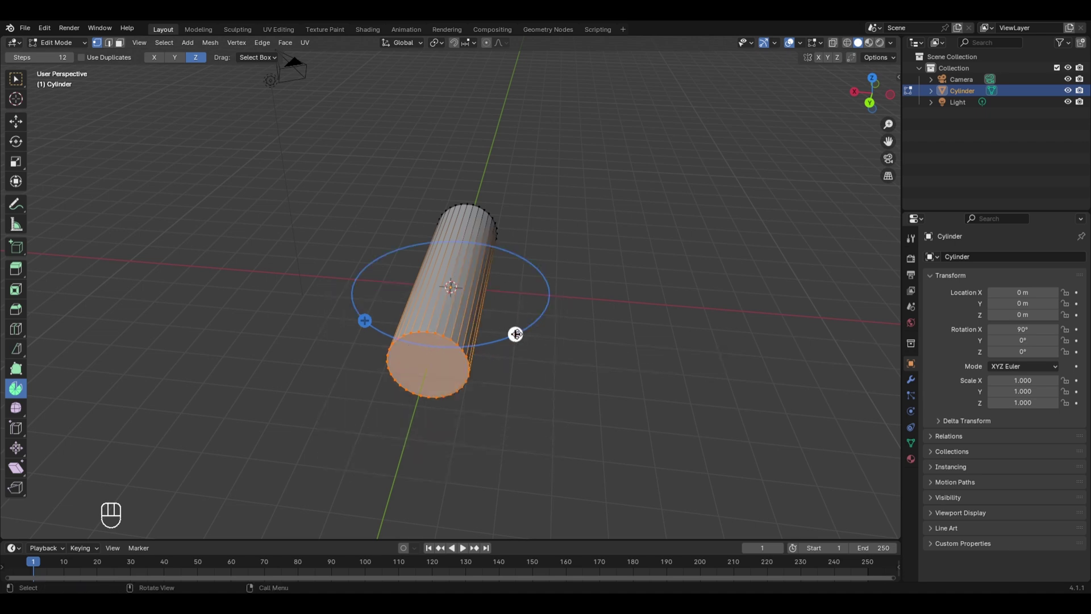
Try the Y and Z spin axes, and set the Spin tool's axis to X.
click(172, 57)
click(199, 58)
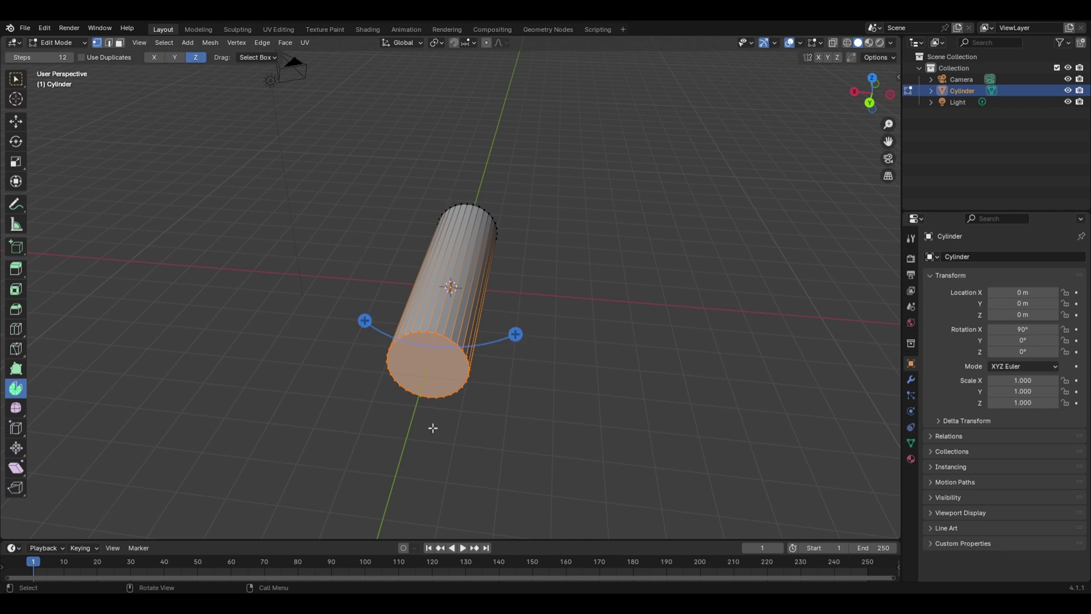
click(152, 59)
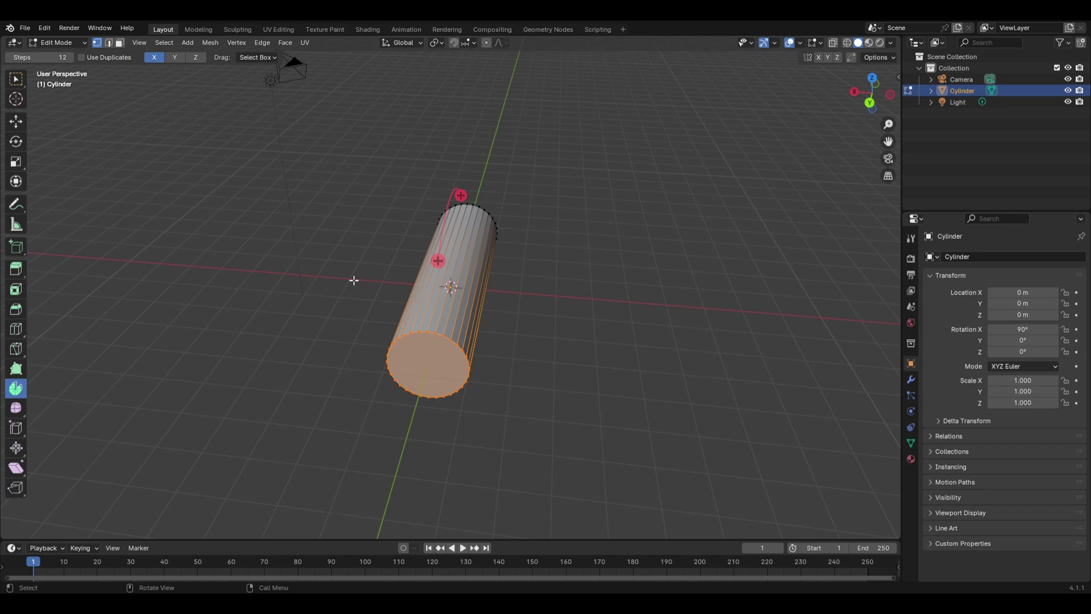
Place the 3D cursor just above the cylinder's +Y end and spin the end cap upward about -178° in 12 steps.
alt+middle_drag(354, 280, 401, 305)
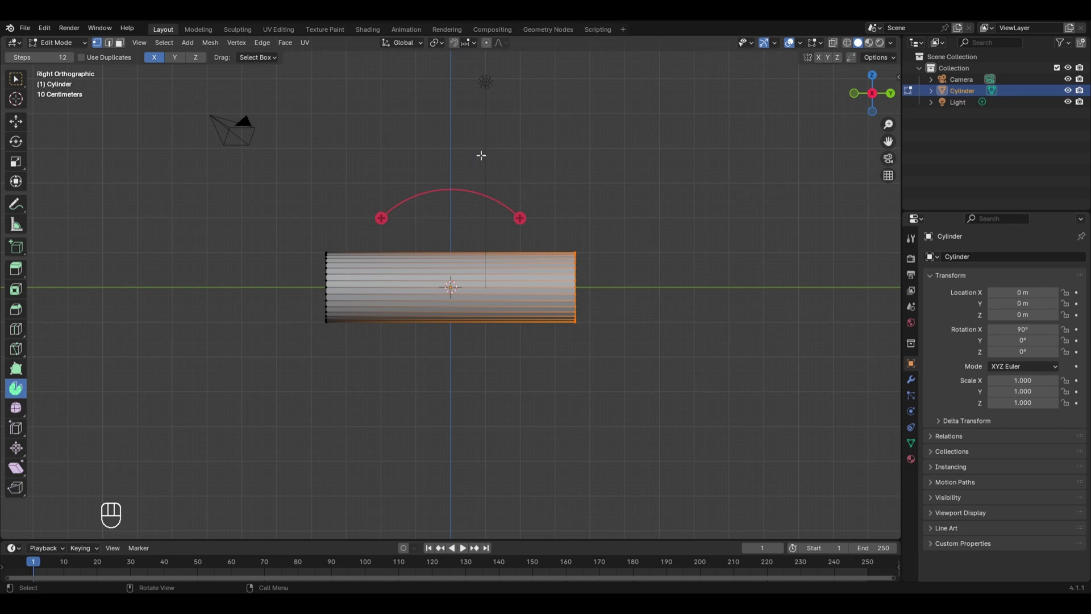
scroll(592, 297, up, 4)
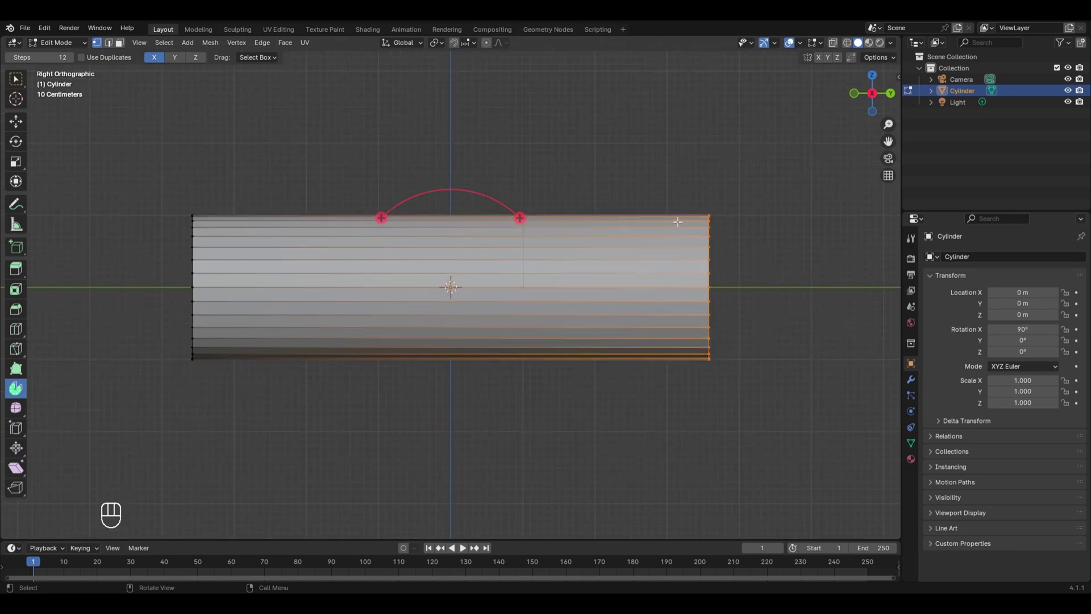
shift+right_click(703, 207)
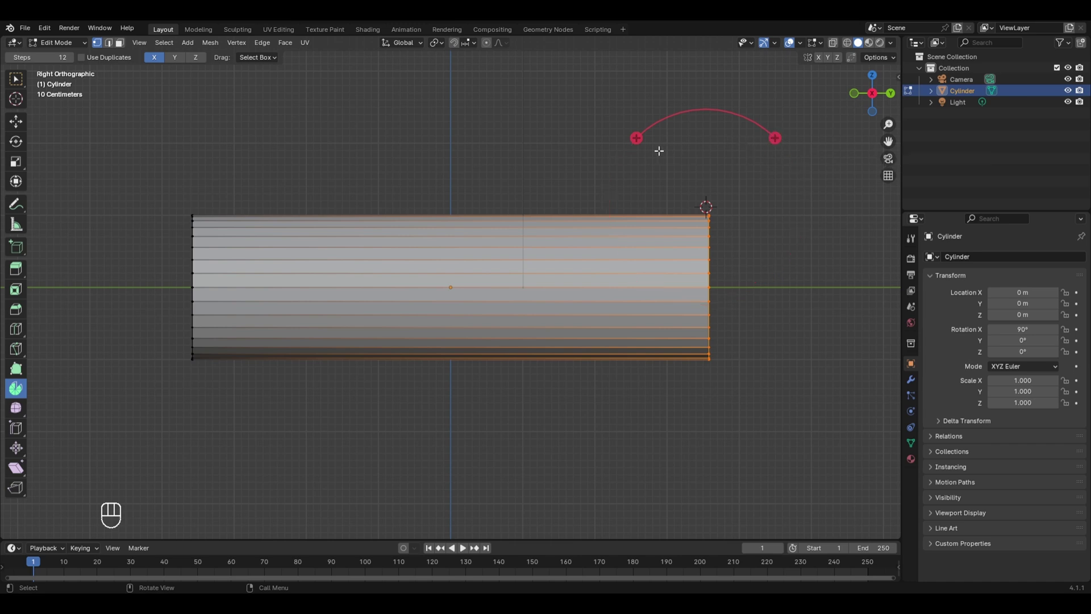
drag(774, 138, 476, 409)
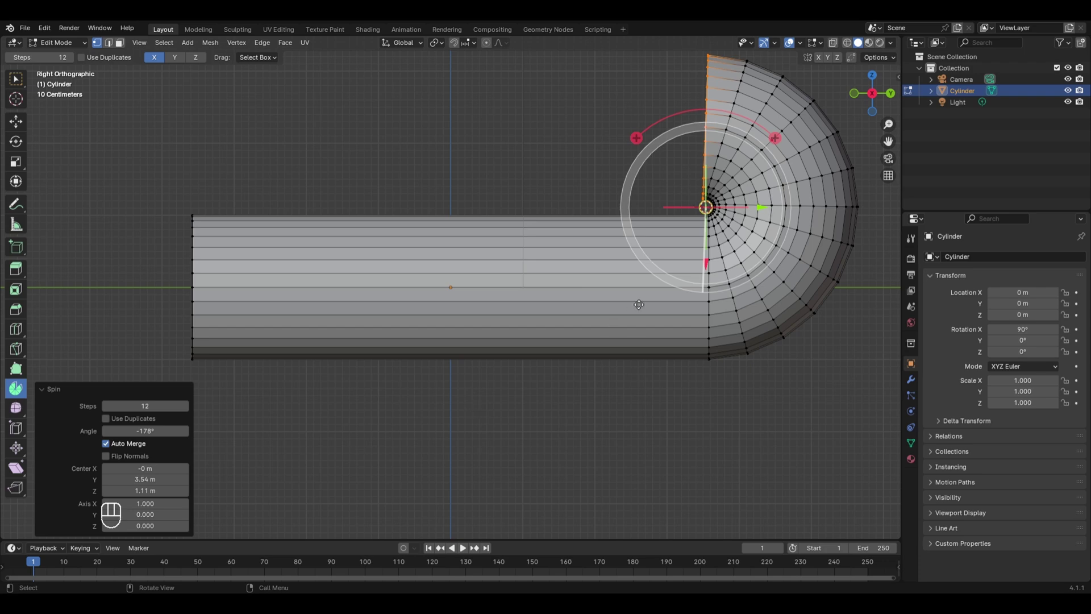
Extrude the spun end cap back along -Y above the cylinder to form a straight upper arm of similar length.
key(e)
click(318, 295)
middle_drag(318, 295, 212, 357)
middle_drag(341, 382, 227, 349)
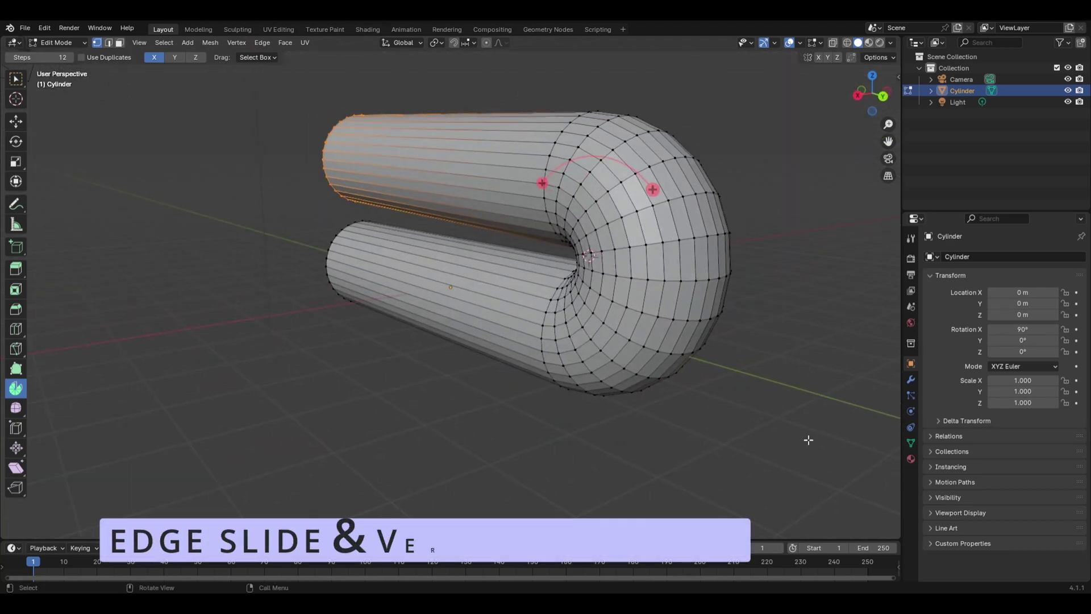
Return to Object Mode, delete the U-shaped cylinder, and add a 2 m cube at the world origin.
key(w)
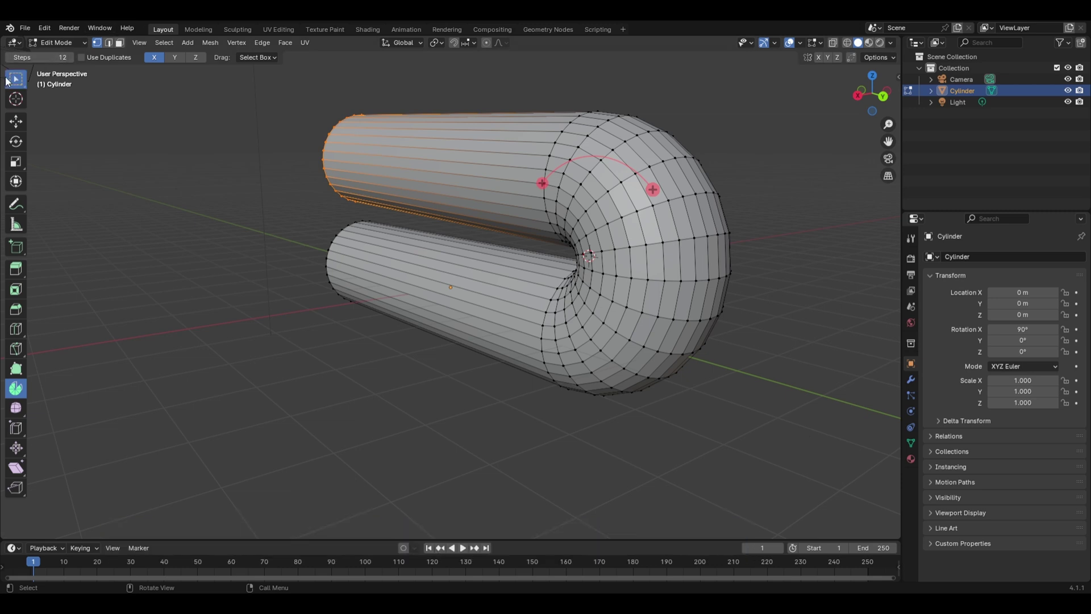
key(Tab)
key(x)
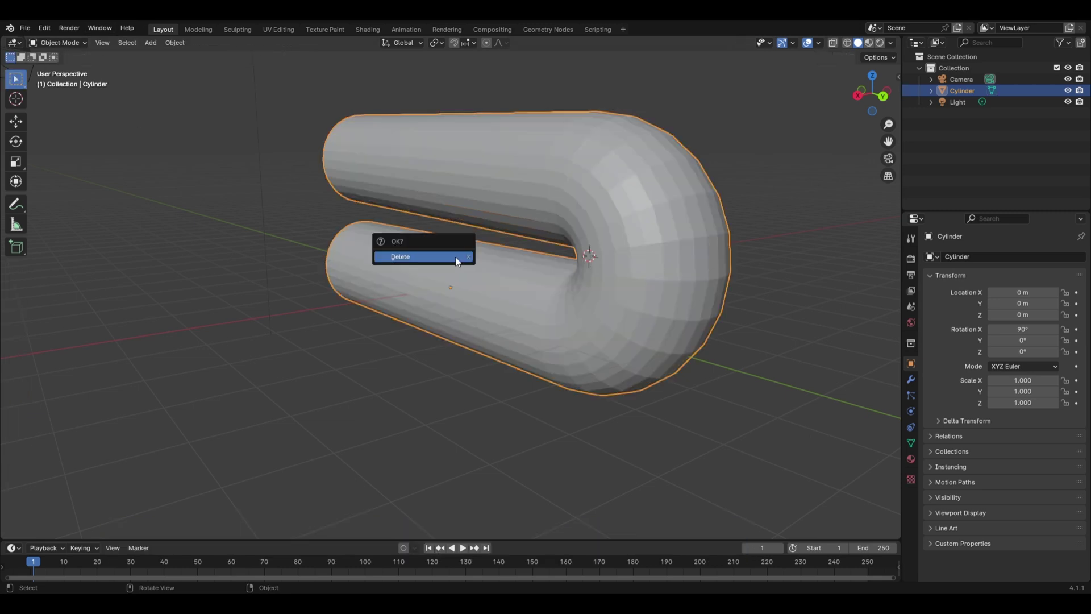
click(456, 260)
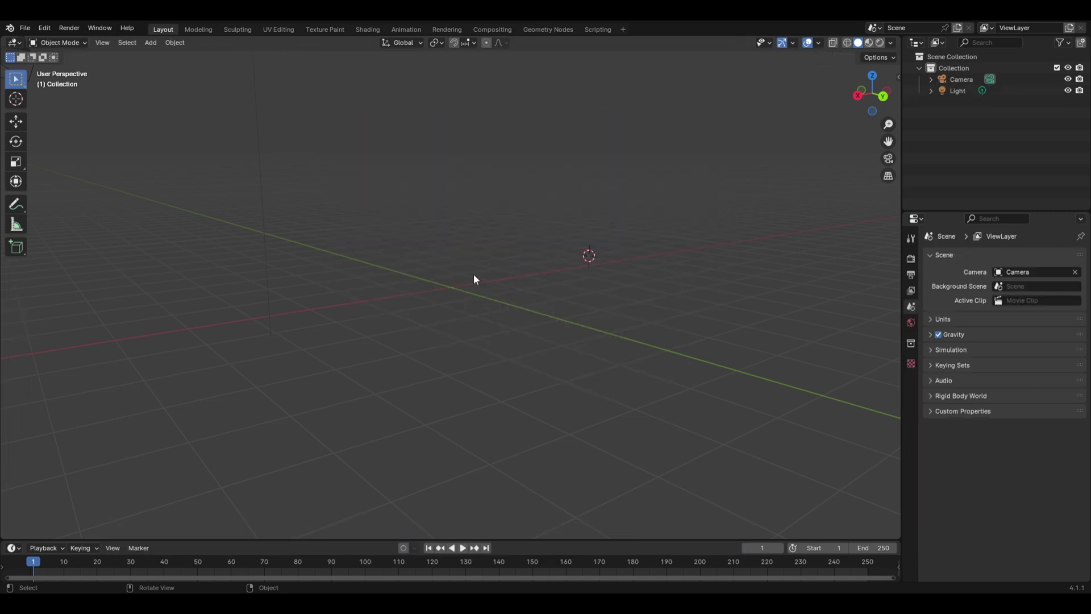
middle_drag(469, 283, 559, 361)
key(shift+a)
mouse_move(533, 331)
click(584, 338)
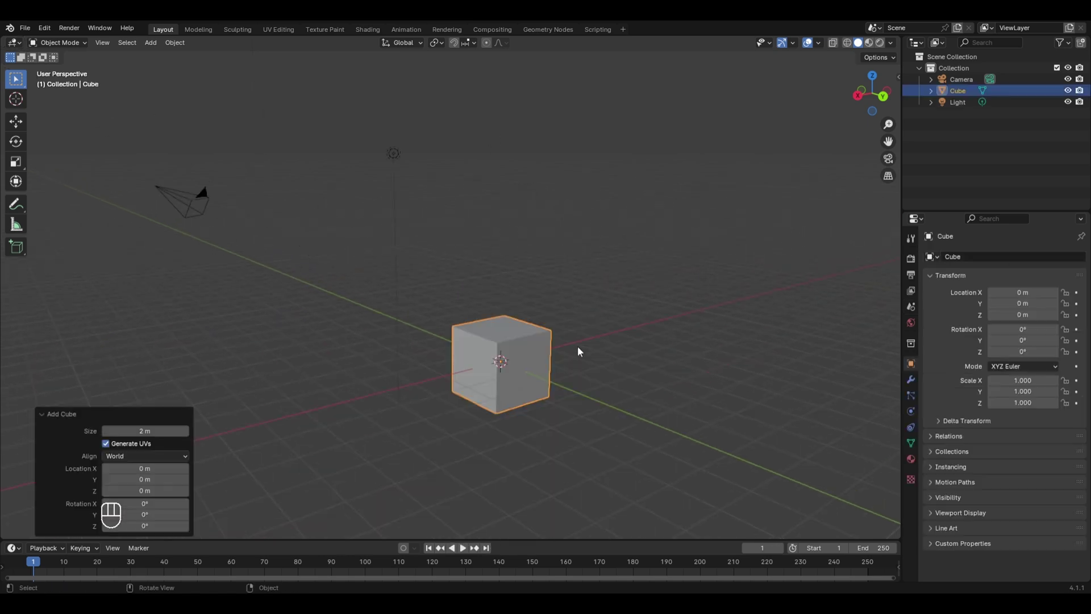
Select the cube's vertical edge nearest the viewer using edge selection in Edit Mode.
key(Tab)
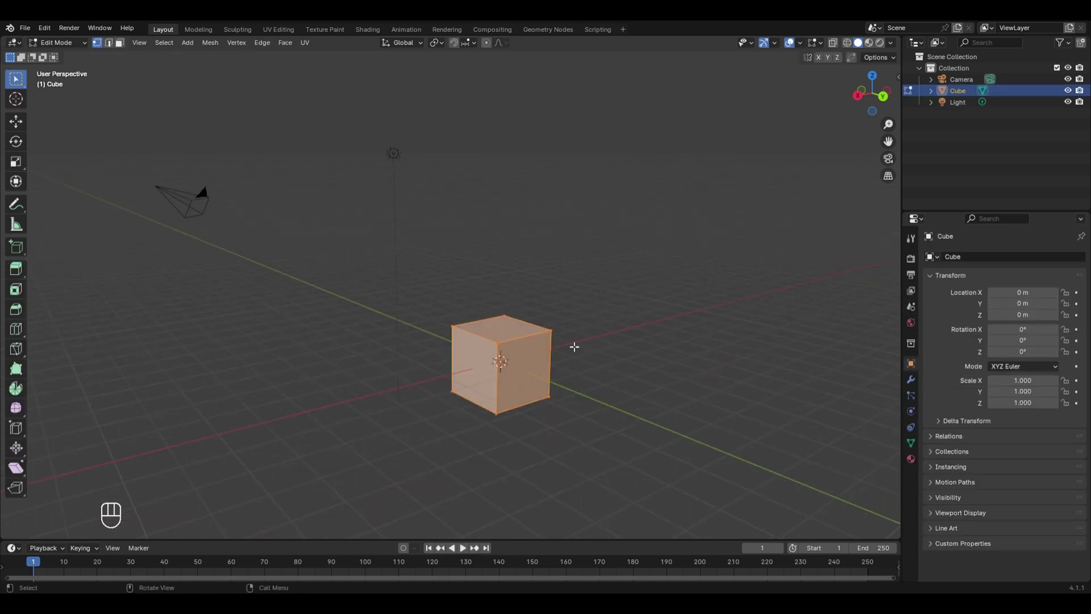
key(2)
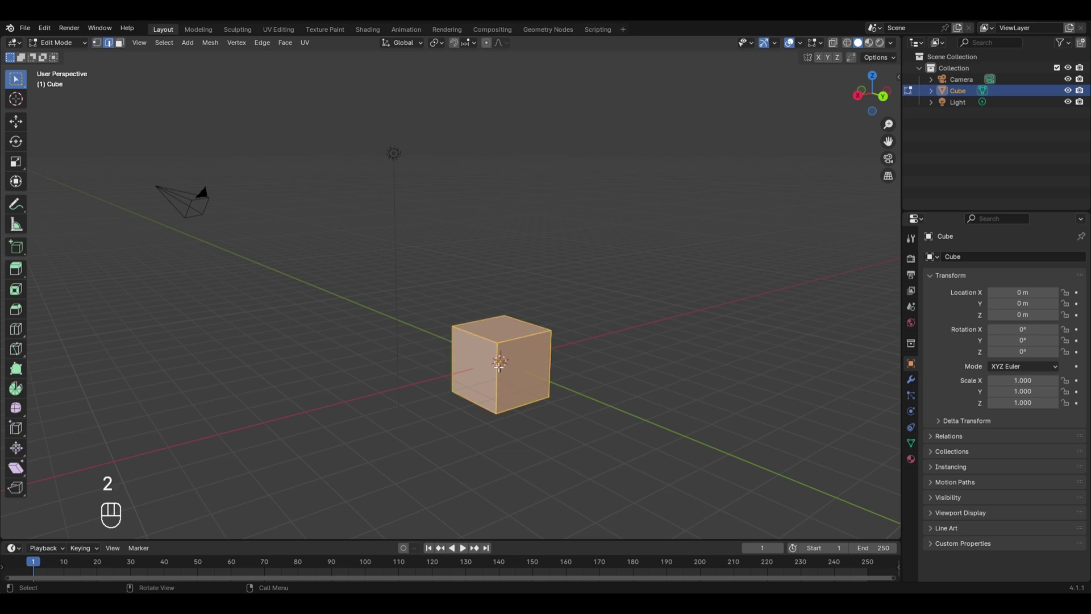
click(498, 362)
key(g)
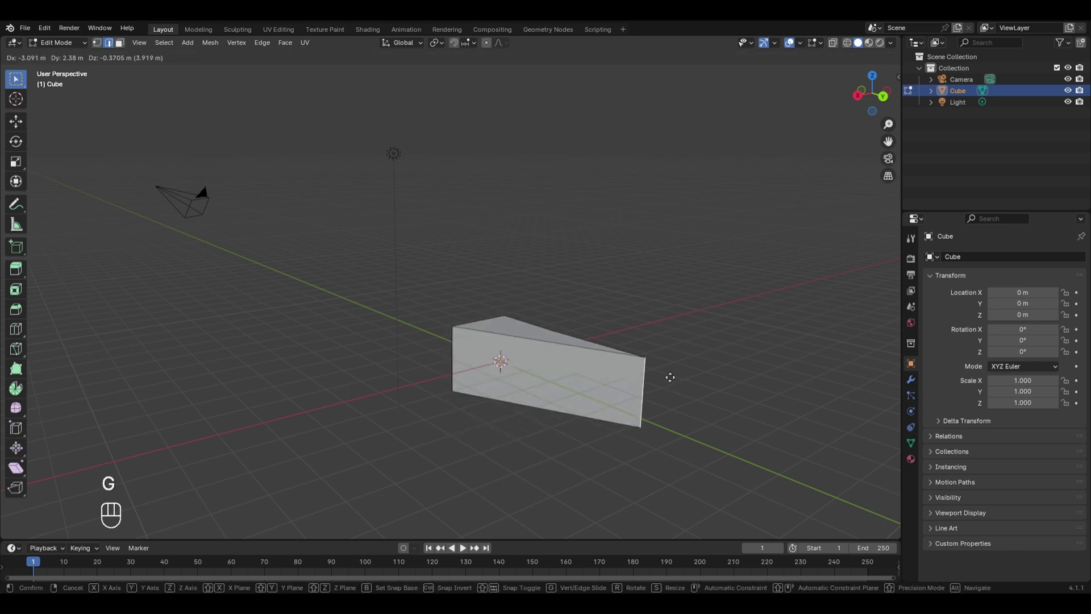
right_click(467, 401)
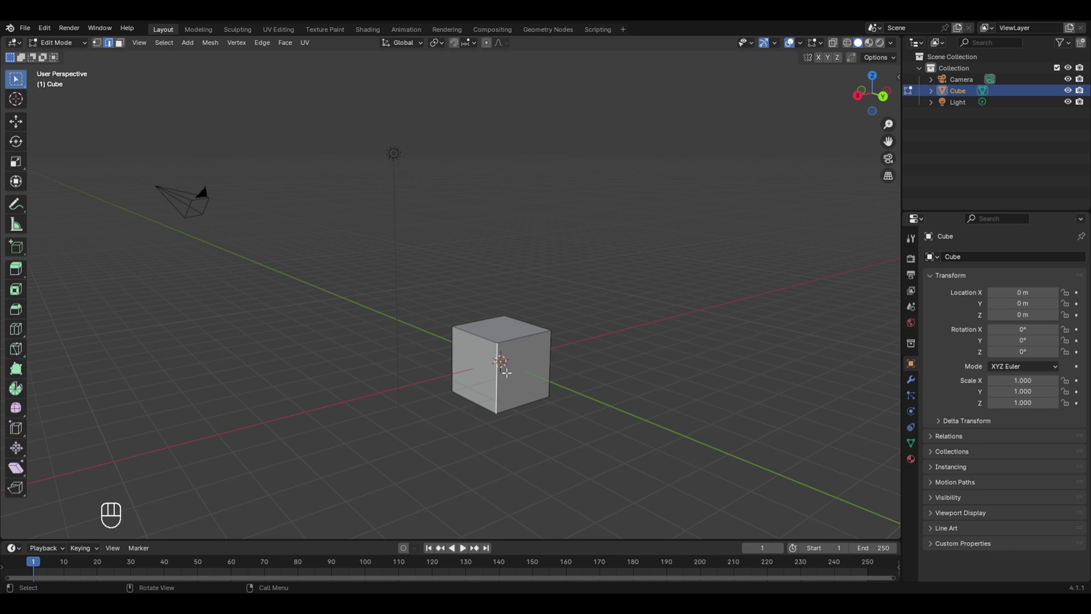
key(g)
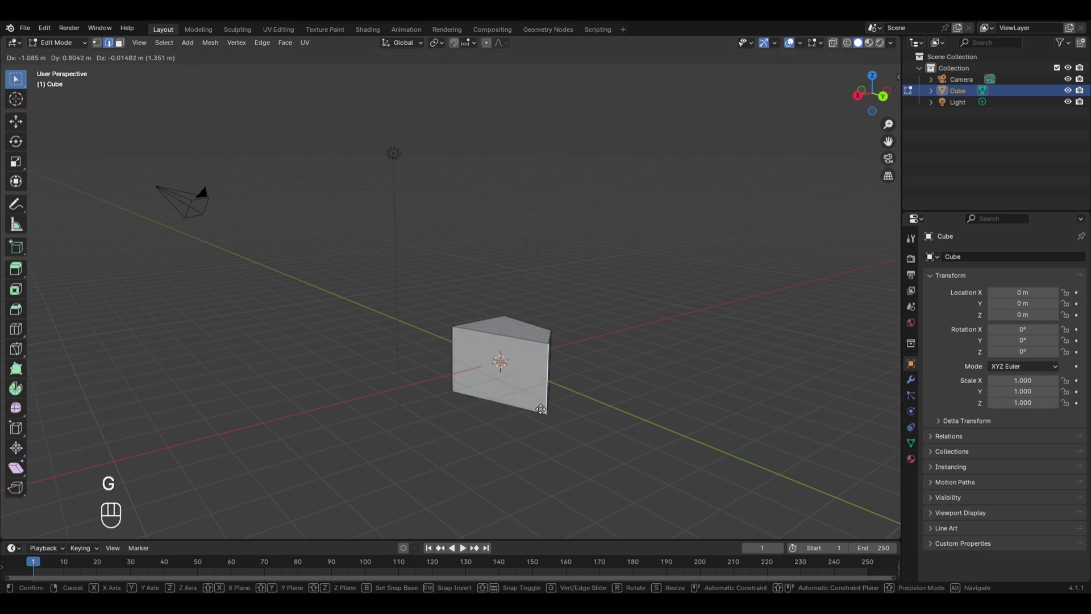
right_click(497, 386)
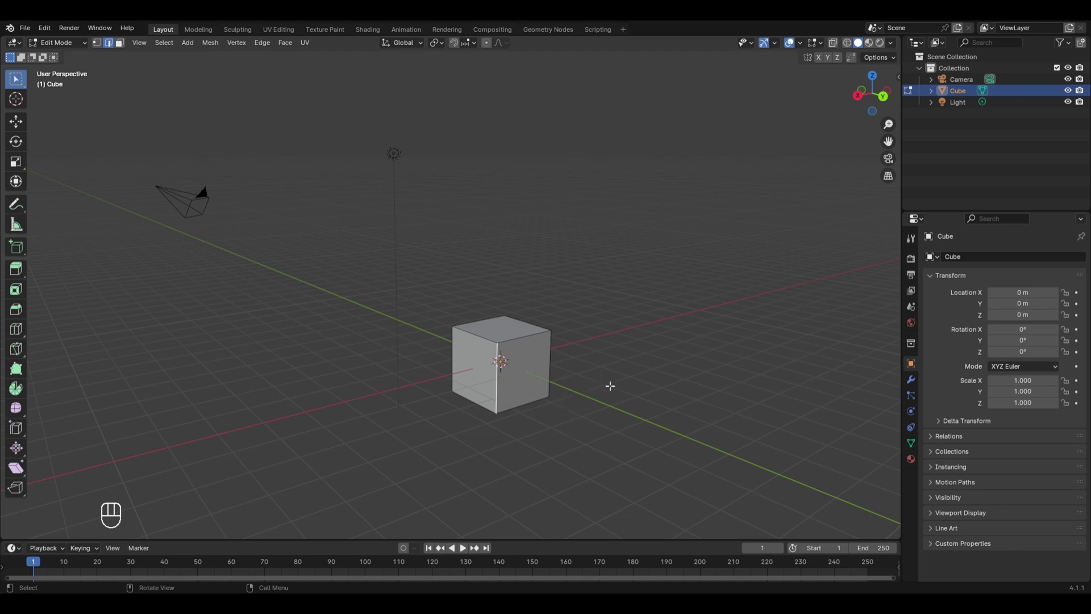
Edge-slide the selected vertical edge toward the cube's -X, +Y corner by a factor of about -0.548.
key(g)
key(g)
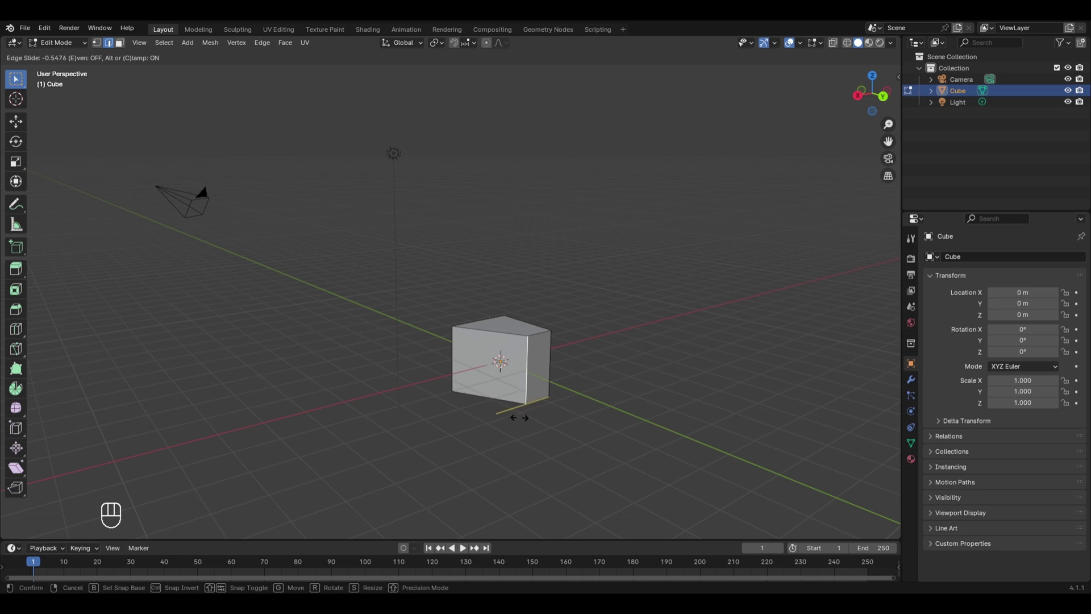
click(519, 417)
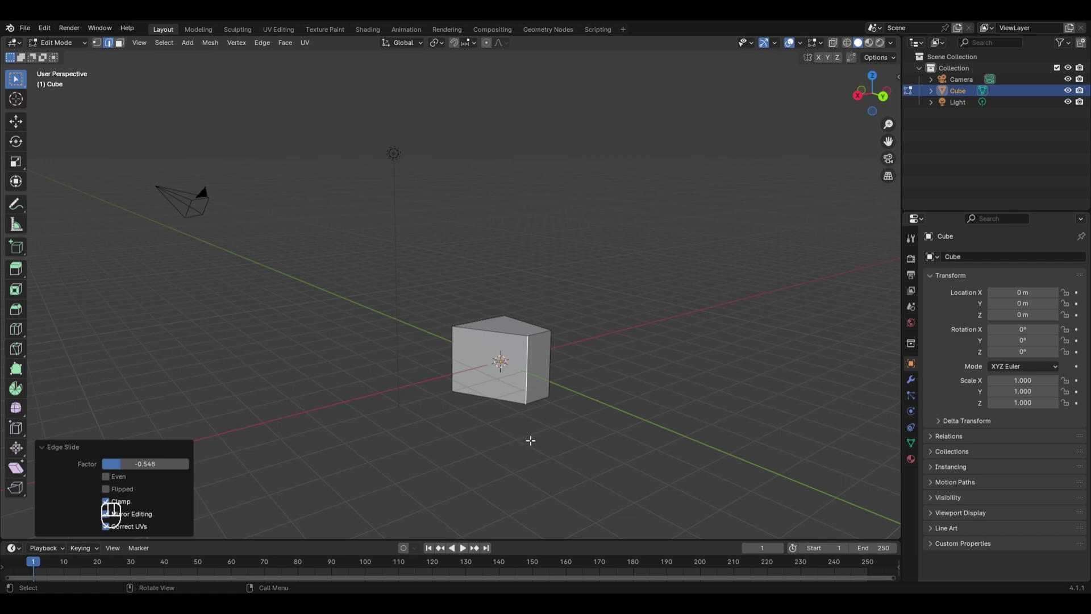
Vertex-slide the slid edge's upper vertex along the top edge toward the +X, -Y corner, a little over halfway.
key(2)
key(1)
middle_drag(531, 388, 755, 411)
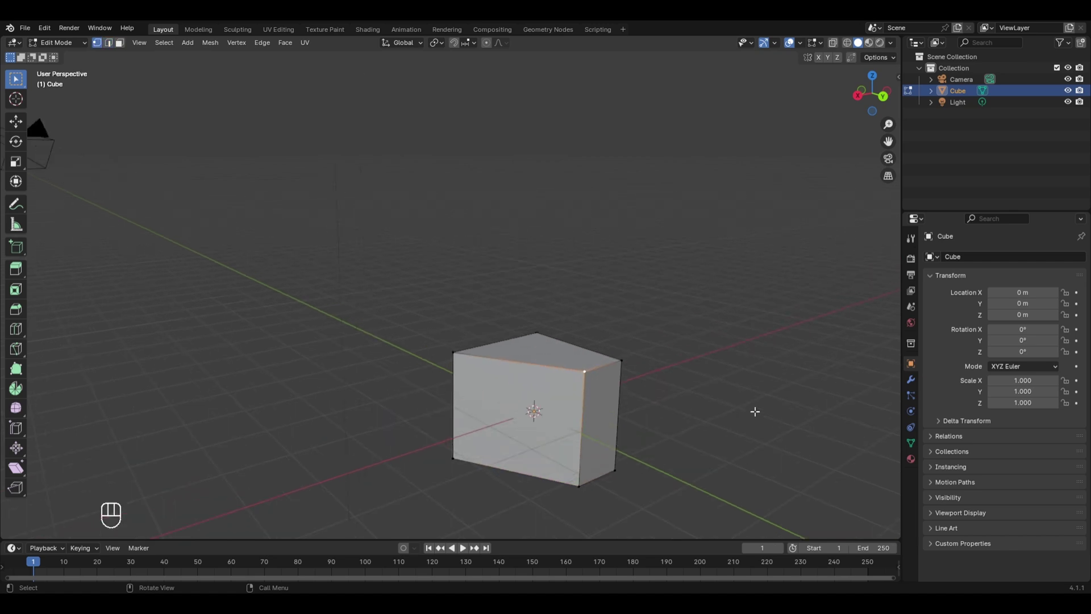
key(g)
key(g)
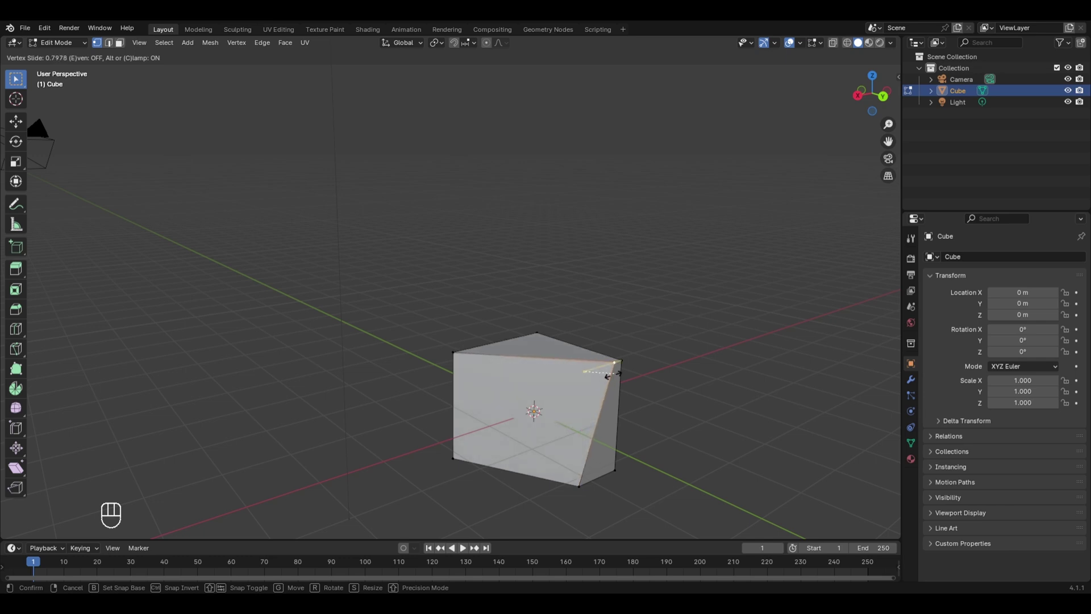
click(514, 369)
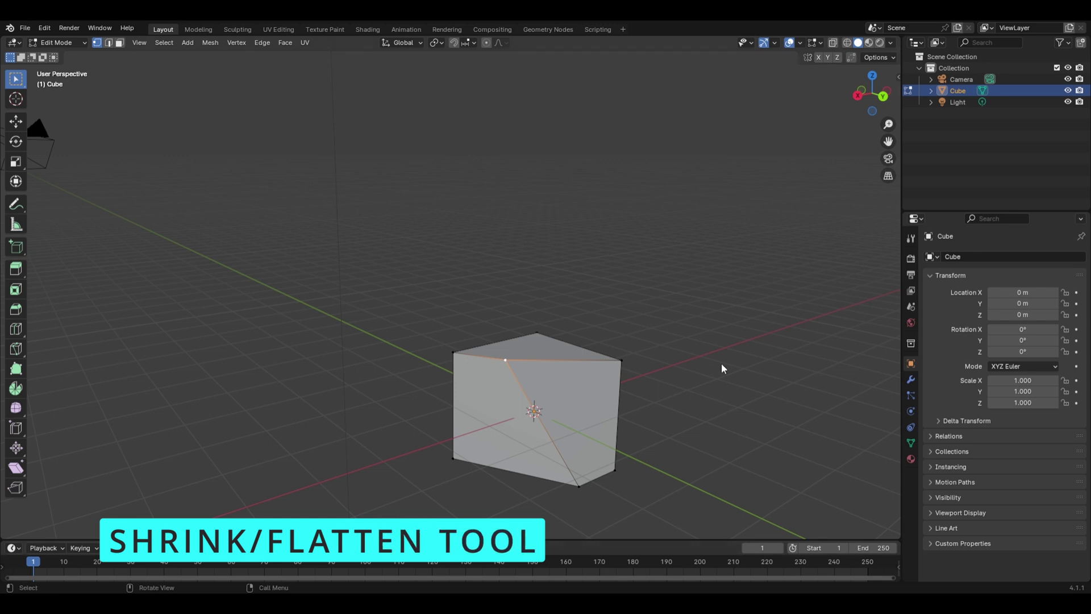
Return to Object Mode, delete the cube, and add a Monkey mesh at the world origin.
key(Tab)
key(x)
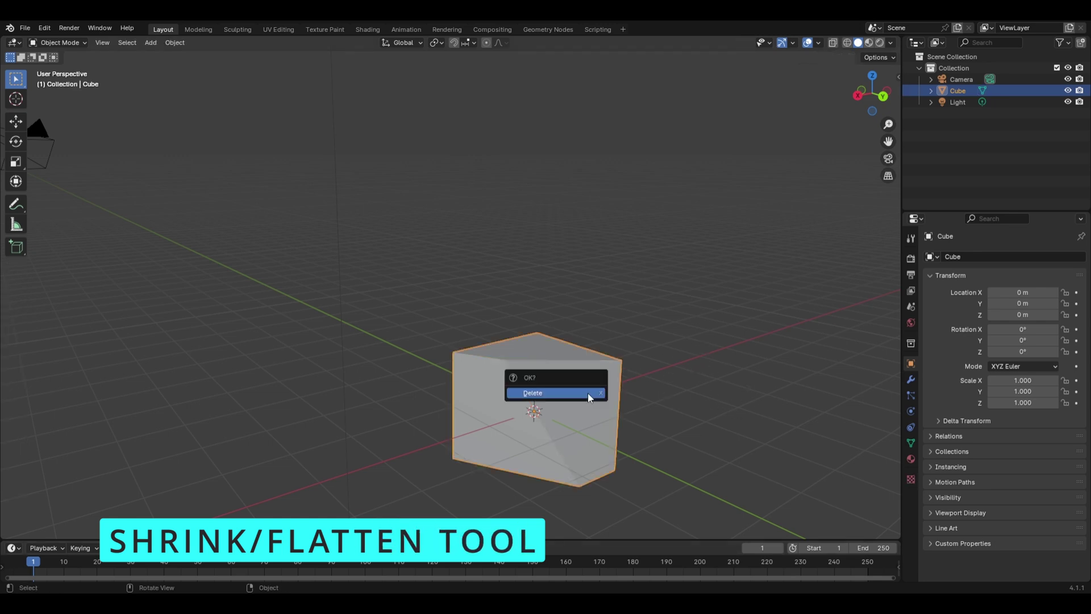
click(587, 393)
scroll(546, 318, down, 3)
key(shift+a)
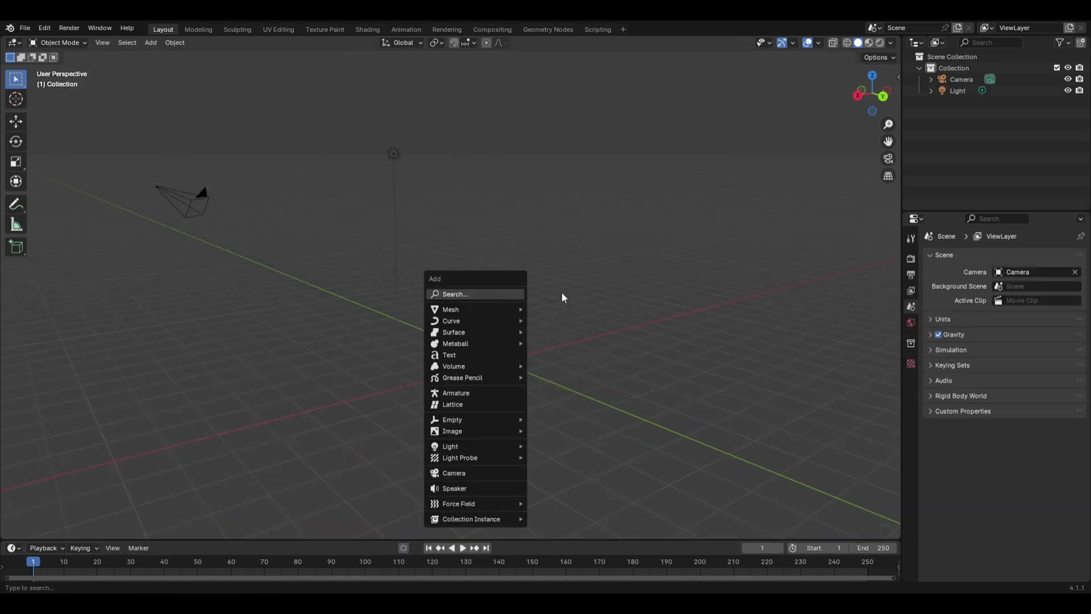
mouse_move(512, 309)
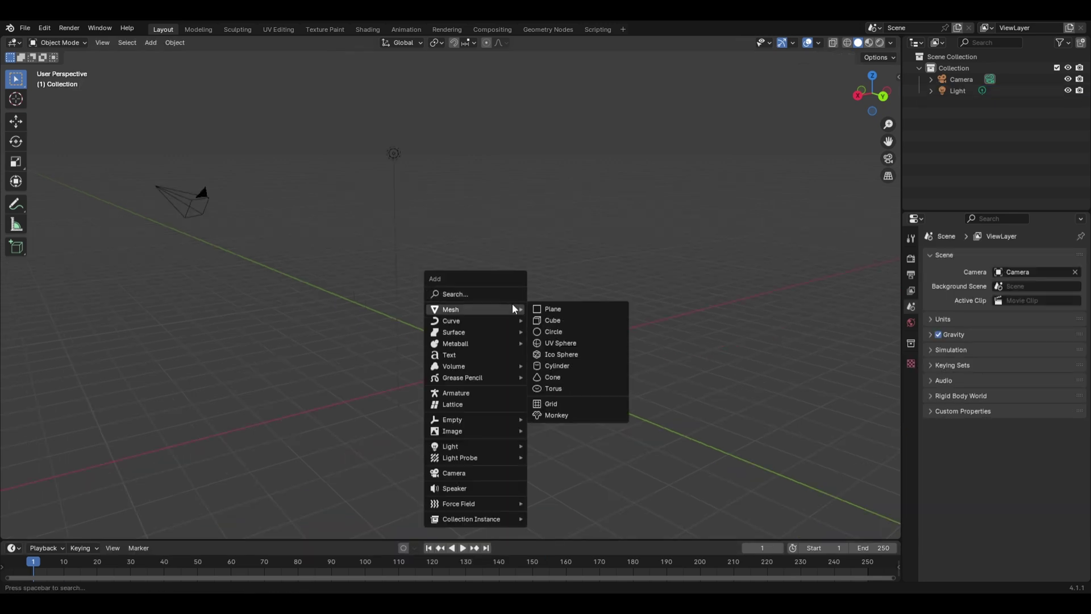
click(586, 415)
Select two adjacent faces on top of the monkey's head using face selection in Edit Mode.
middle_drag(593, 410, 623, 404)
key(Tab)
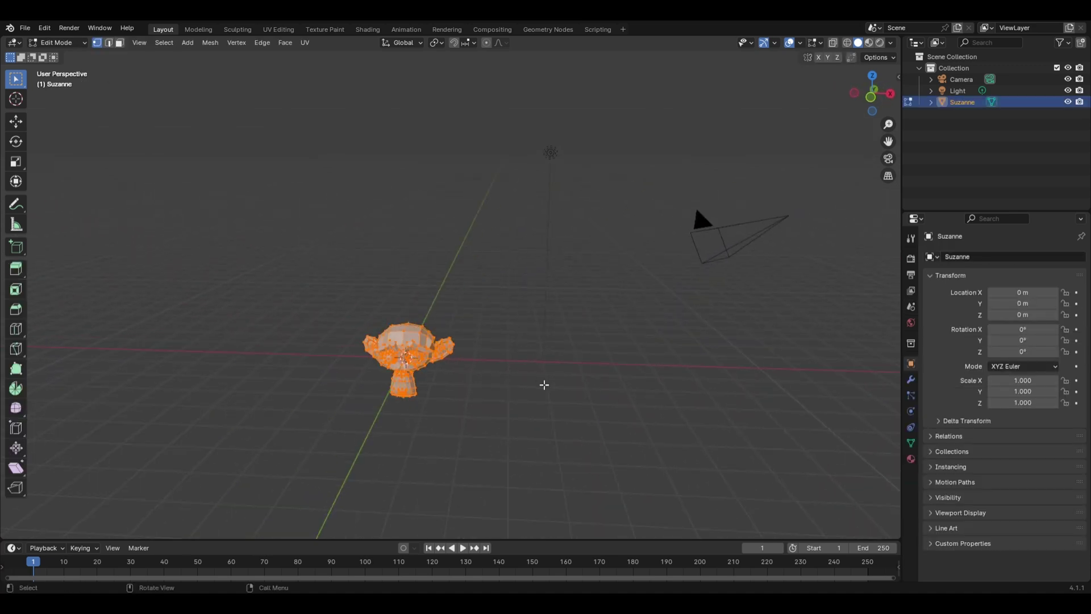
key(3)
click(455, 383)
scroll(455, 390, up, 4)
drag(347, 364, 368, 370)
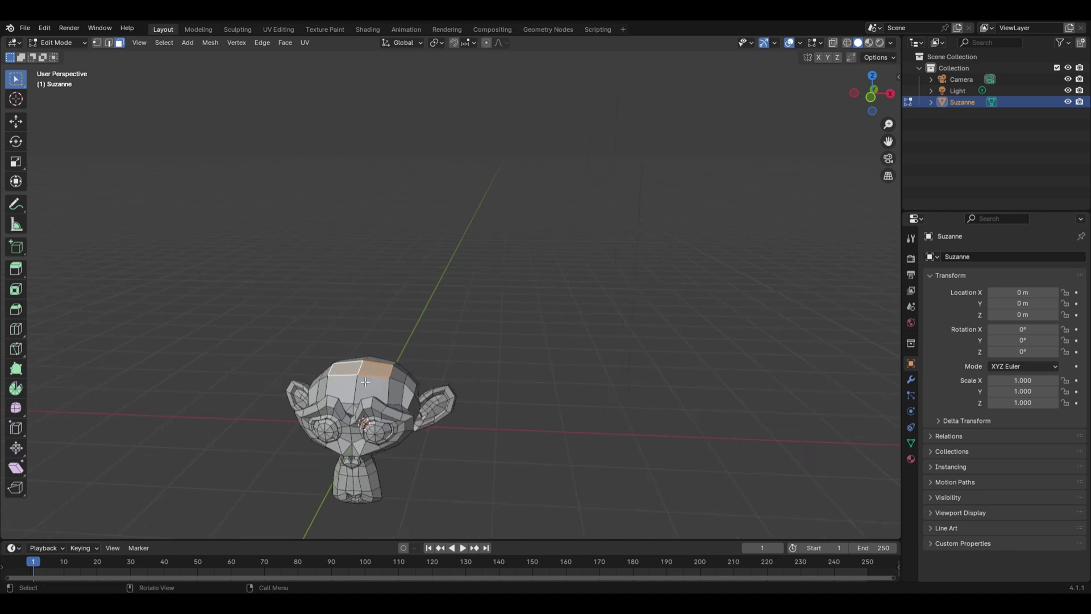
Use the Shrink/Fatten tool to push the selected head faces outward, then inward with an offset of about -3.46 m.
click(16, 449)
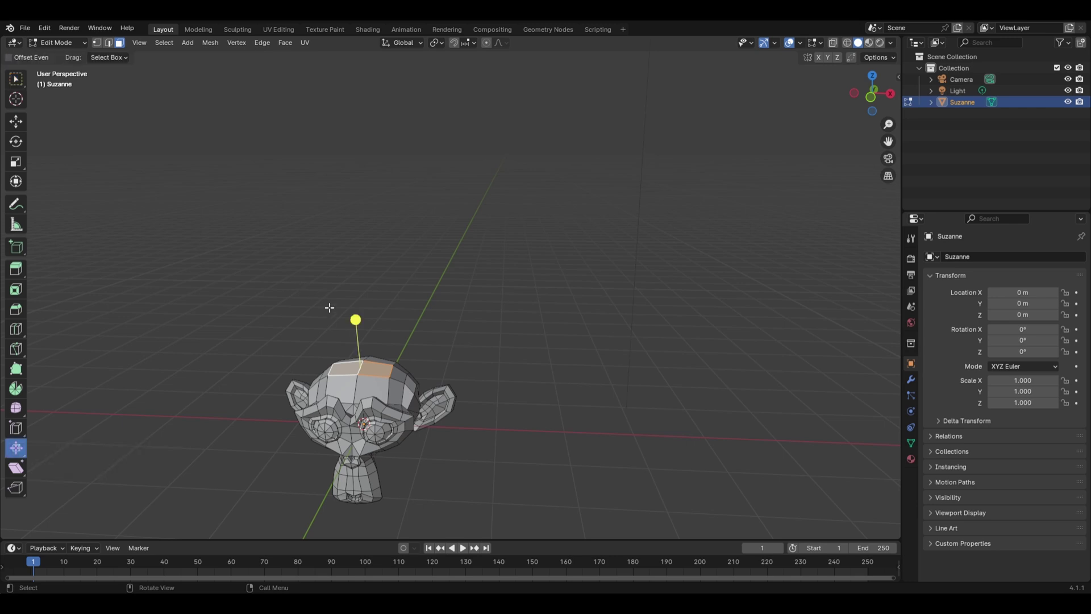
drag(356, 319, 289, 286)
middle_drag(290, 287, 335, 173)
drag(342, 160, 322, 298)
Fatten the selected head faces back outward by about 0.611 m.
middle_drag(322, 297, 408, 458)
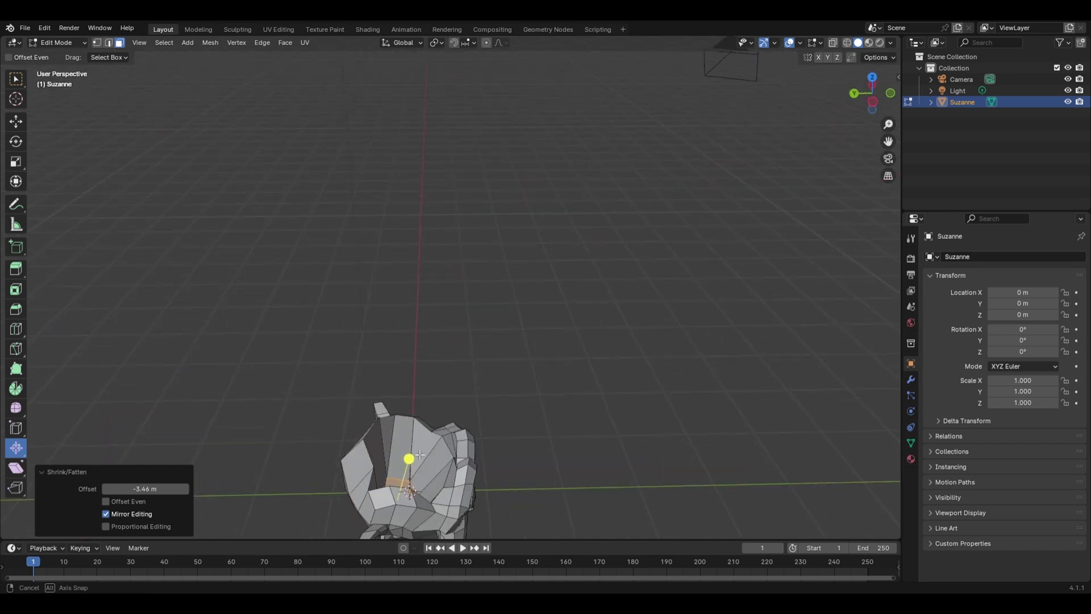
key(alt+s)
mouse_move(439, 349)
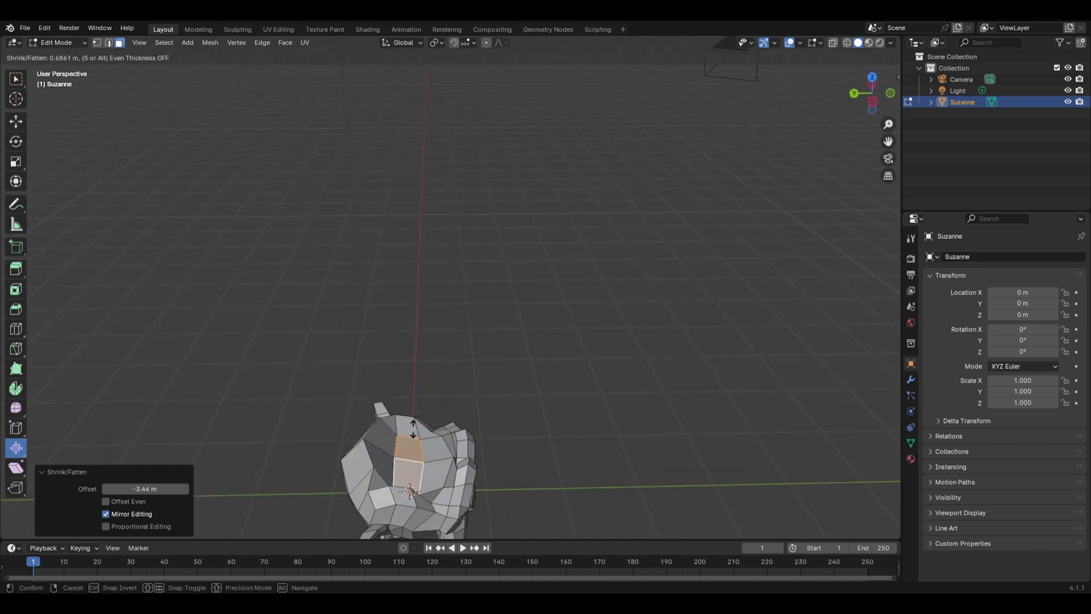
click(409, 432)
middle_drag(409, 432, 217, 358)
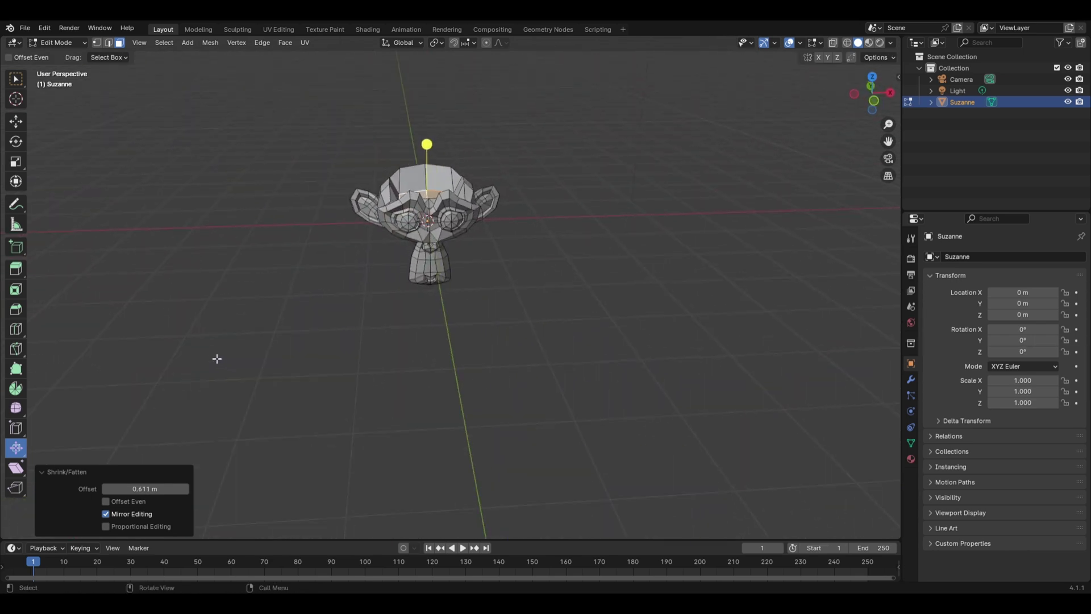